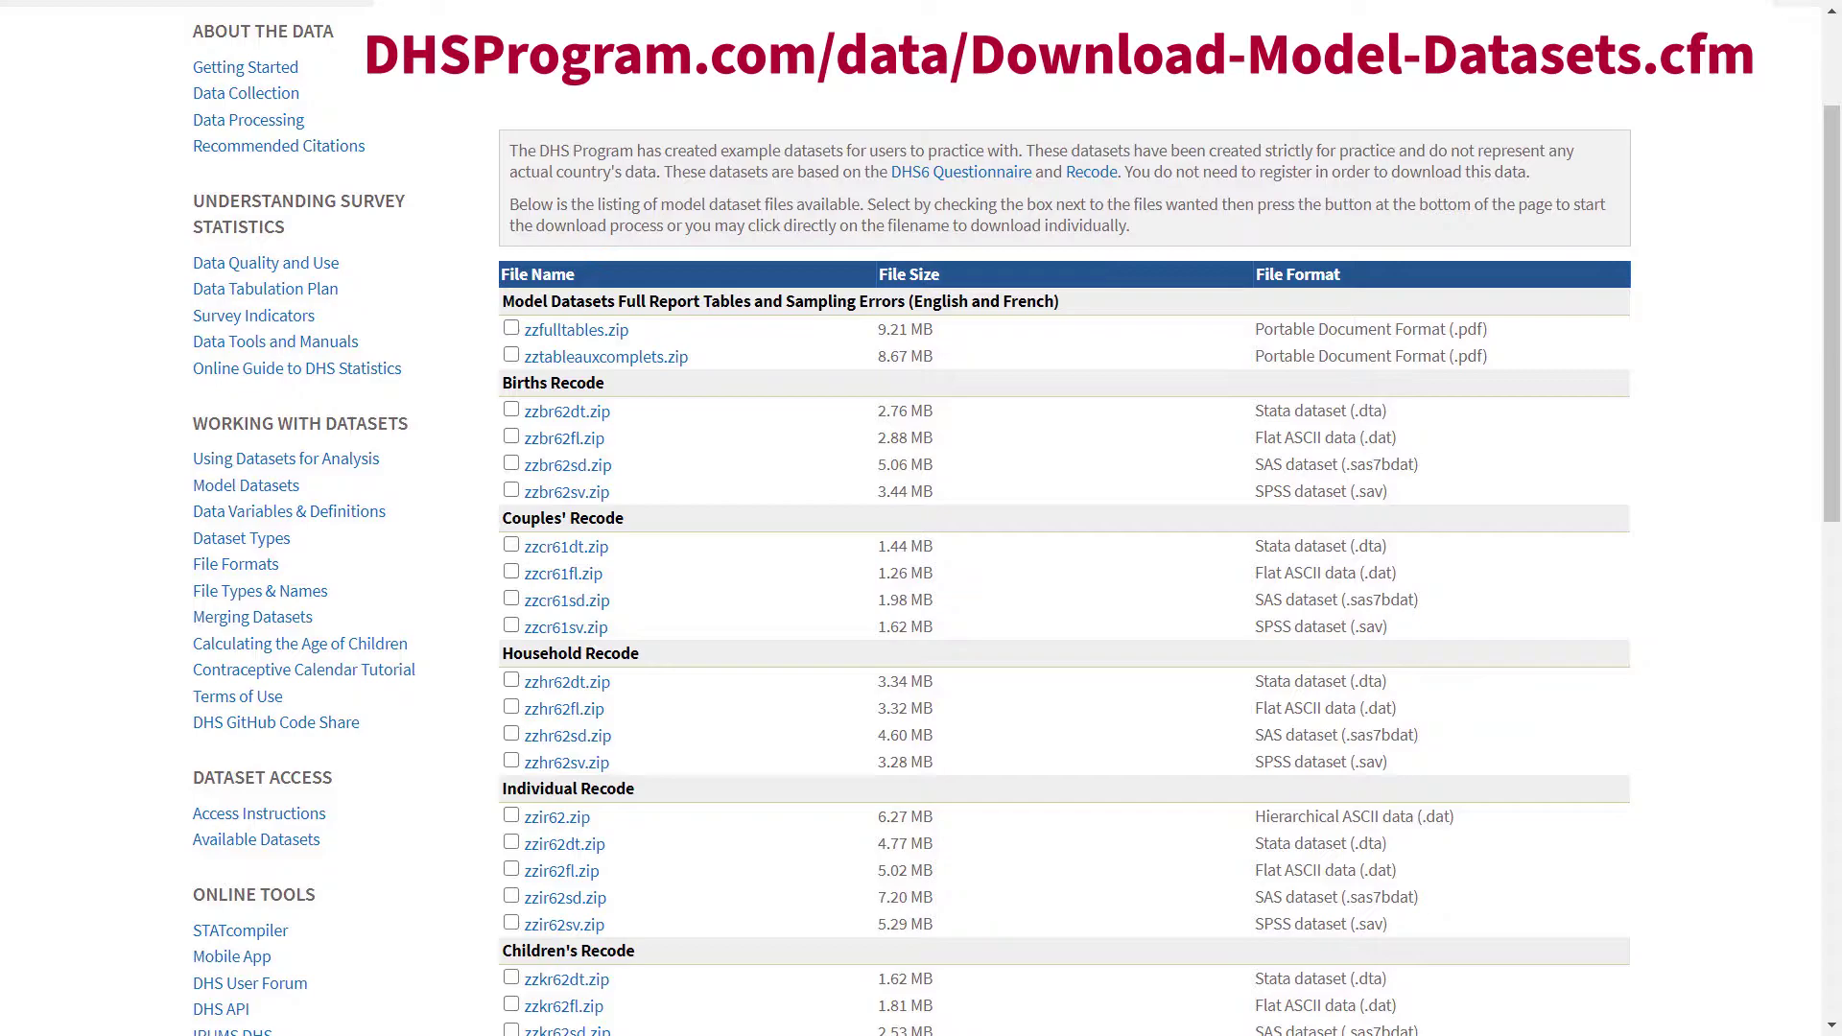
# Select zzir62dt.zip, zzmr61dt.zip and zzfulltables.zip in the DHS download list.
pyautogui.scroll(-1, 1613, 431)
pyautogui.scroll(-1, 1613, 432)
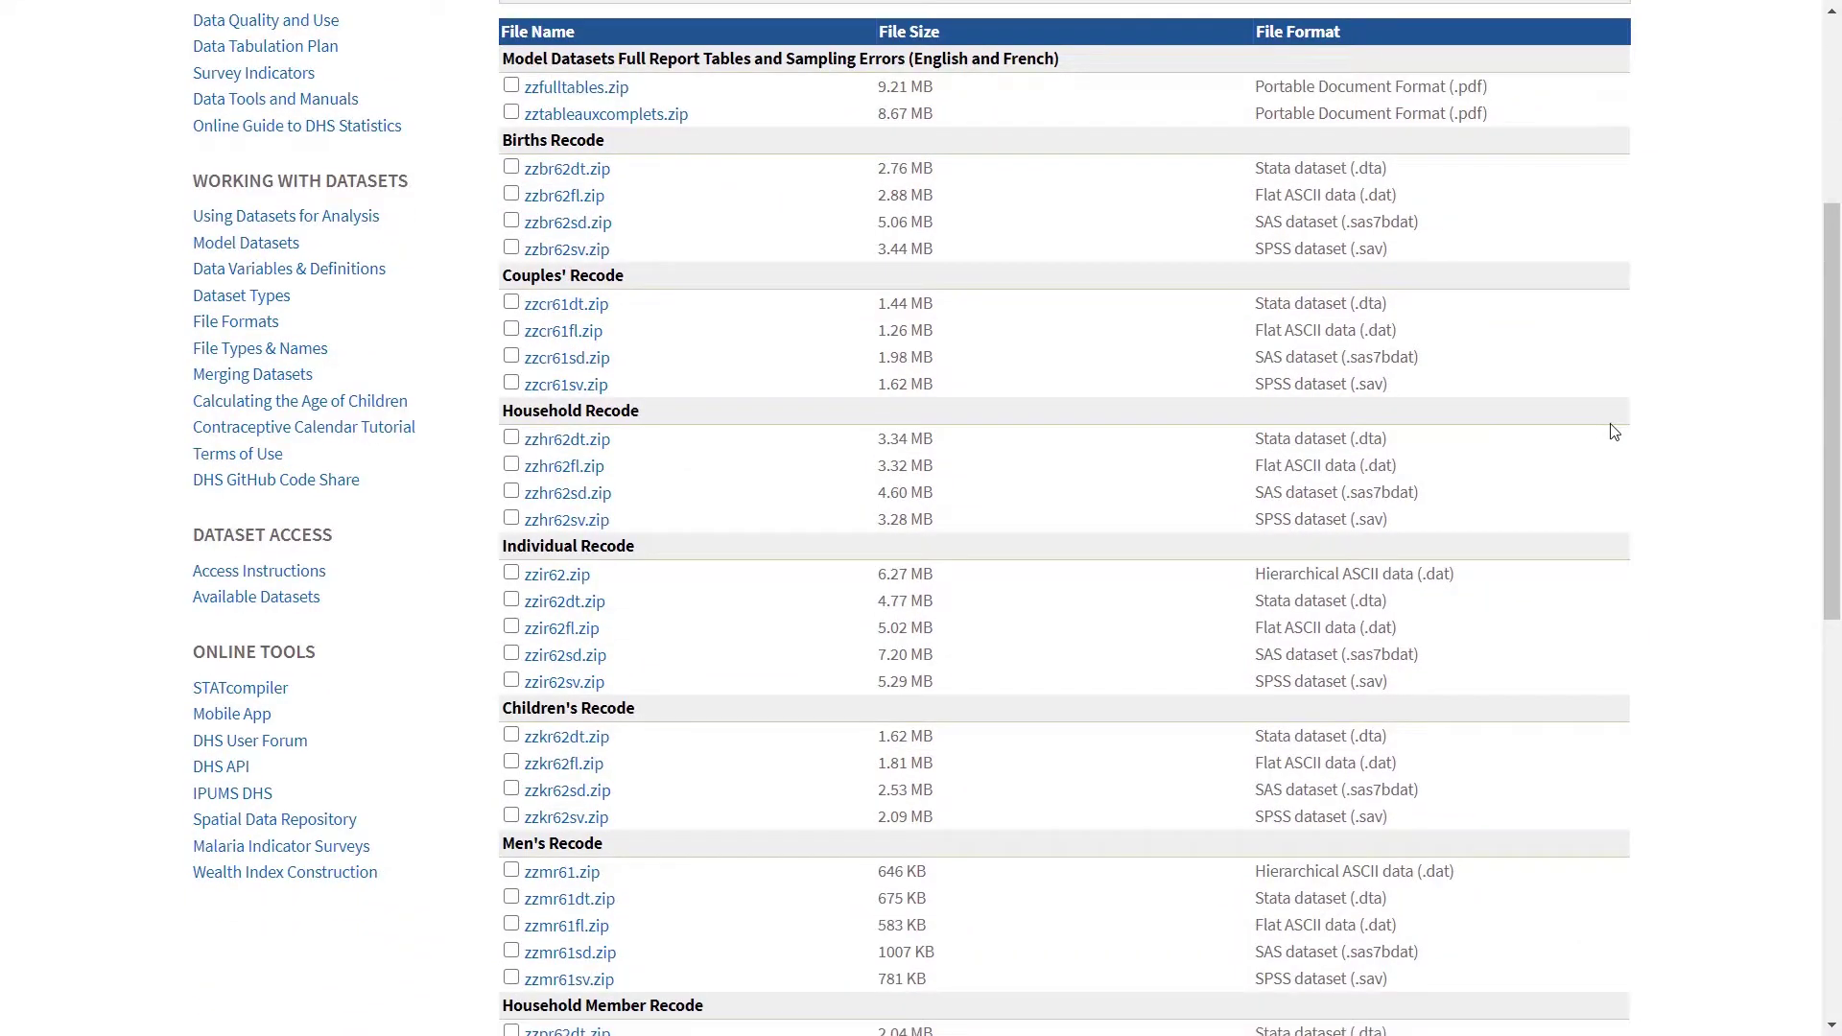
pyautogui.scroll(-1, 1613, 432)
pyautogui.scroll(-1, 1612, 423)
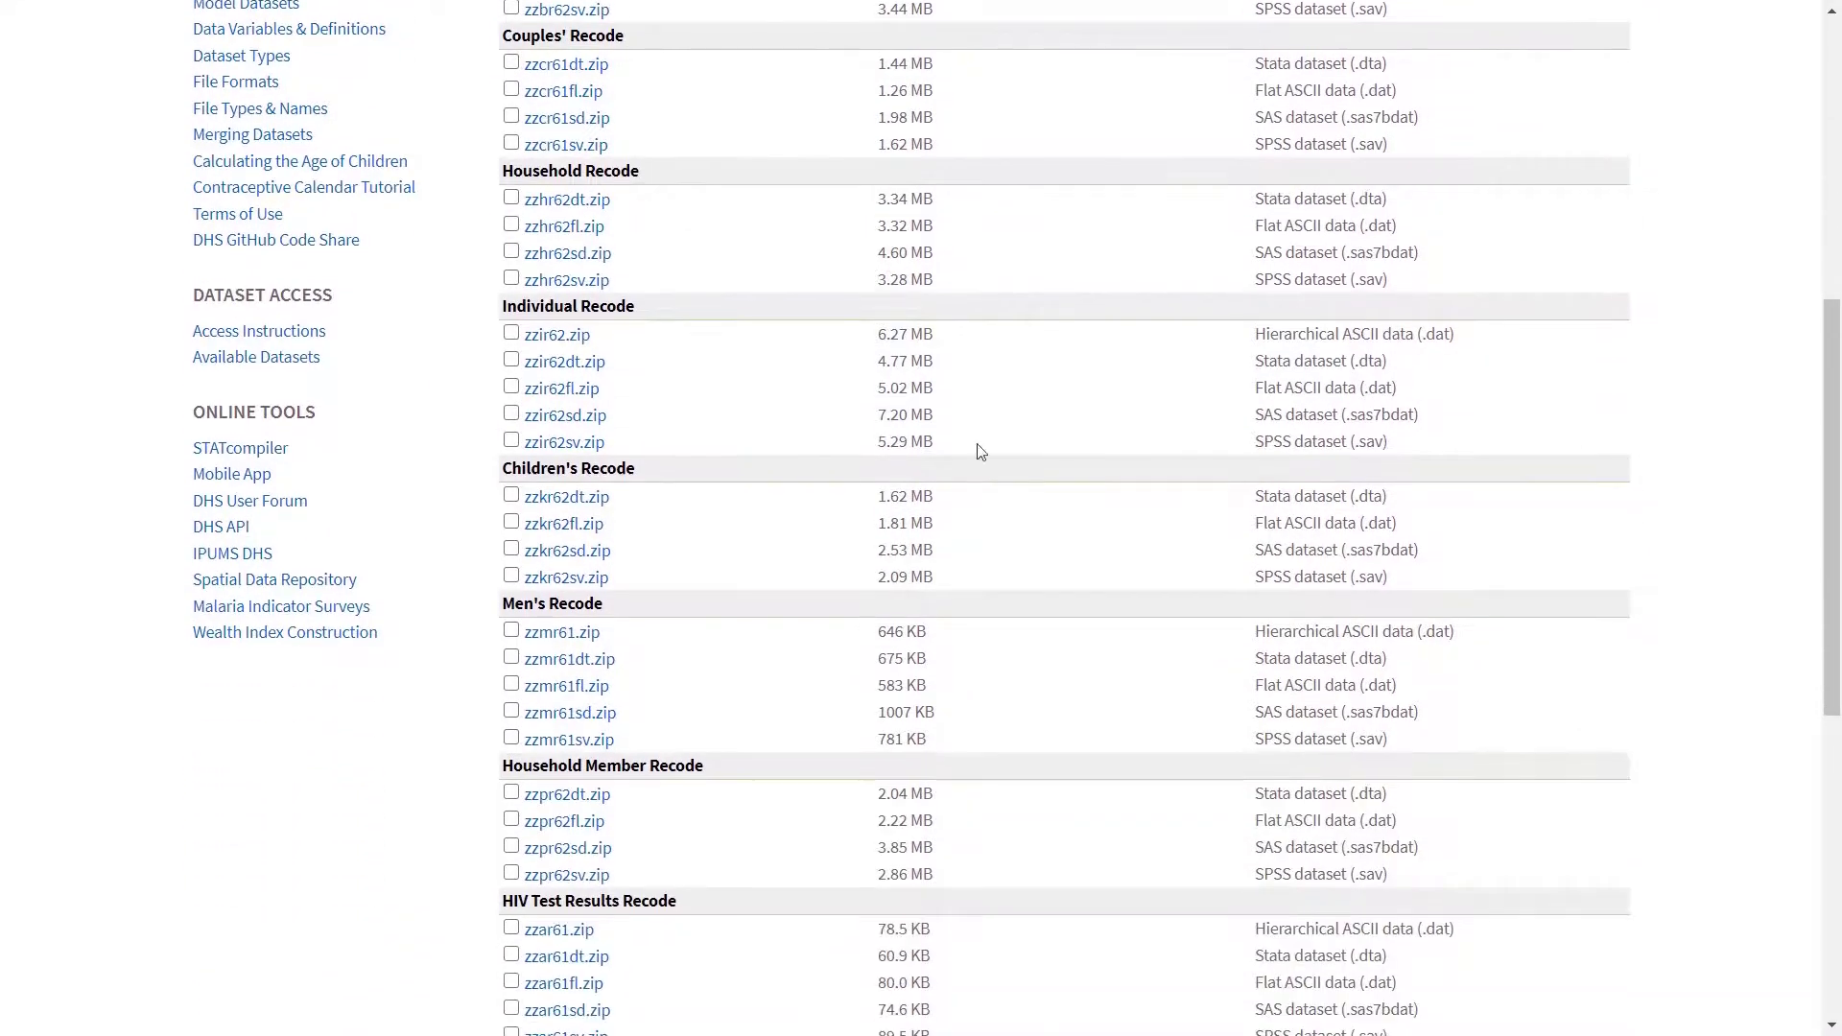
pyautogui.click(511, 359)
pyautogui.click(512, 659)
pyautogui.scroll(1, 470, 662)
pyautogui.scroll(1, 471, 662)
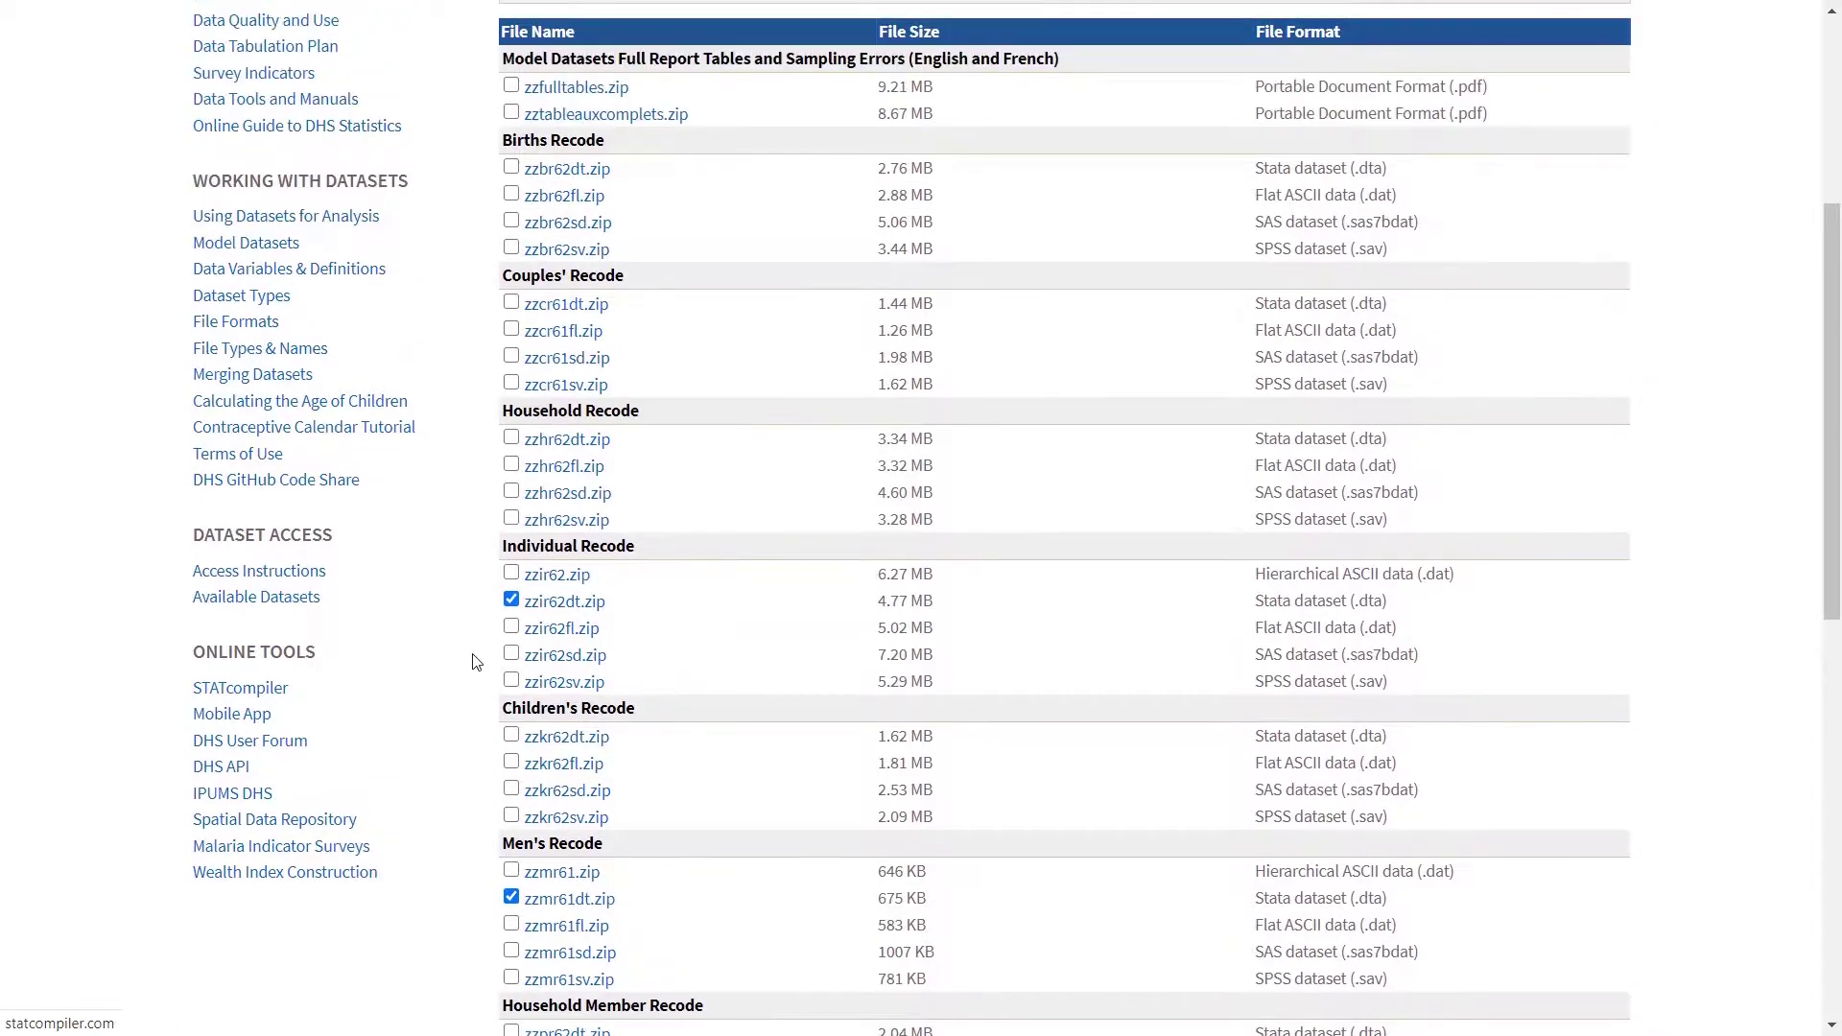
pyautogui.scroll(2, 470, 662)
pyautogui.scroll(2, 470, 662)
pyautogui.click(512, 448)
# Process the three selected files and download them as one zipped file.
pyautogui.scroll(-1, 470, 543)
pyautogui.scroll(-4, 470, 543)
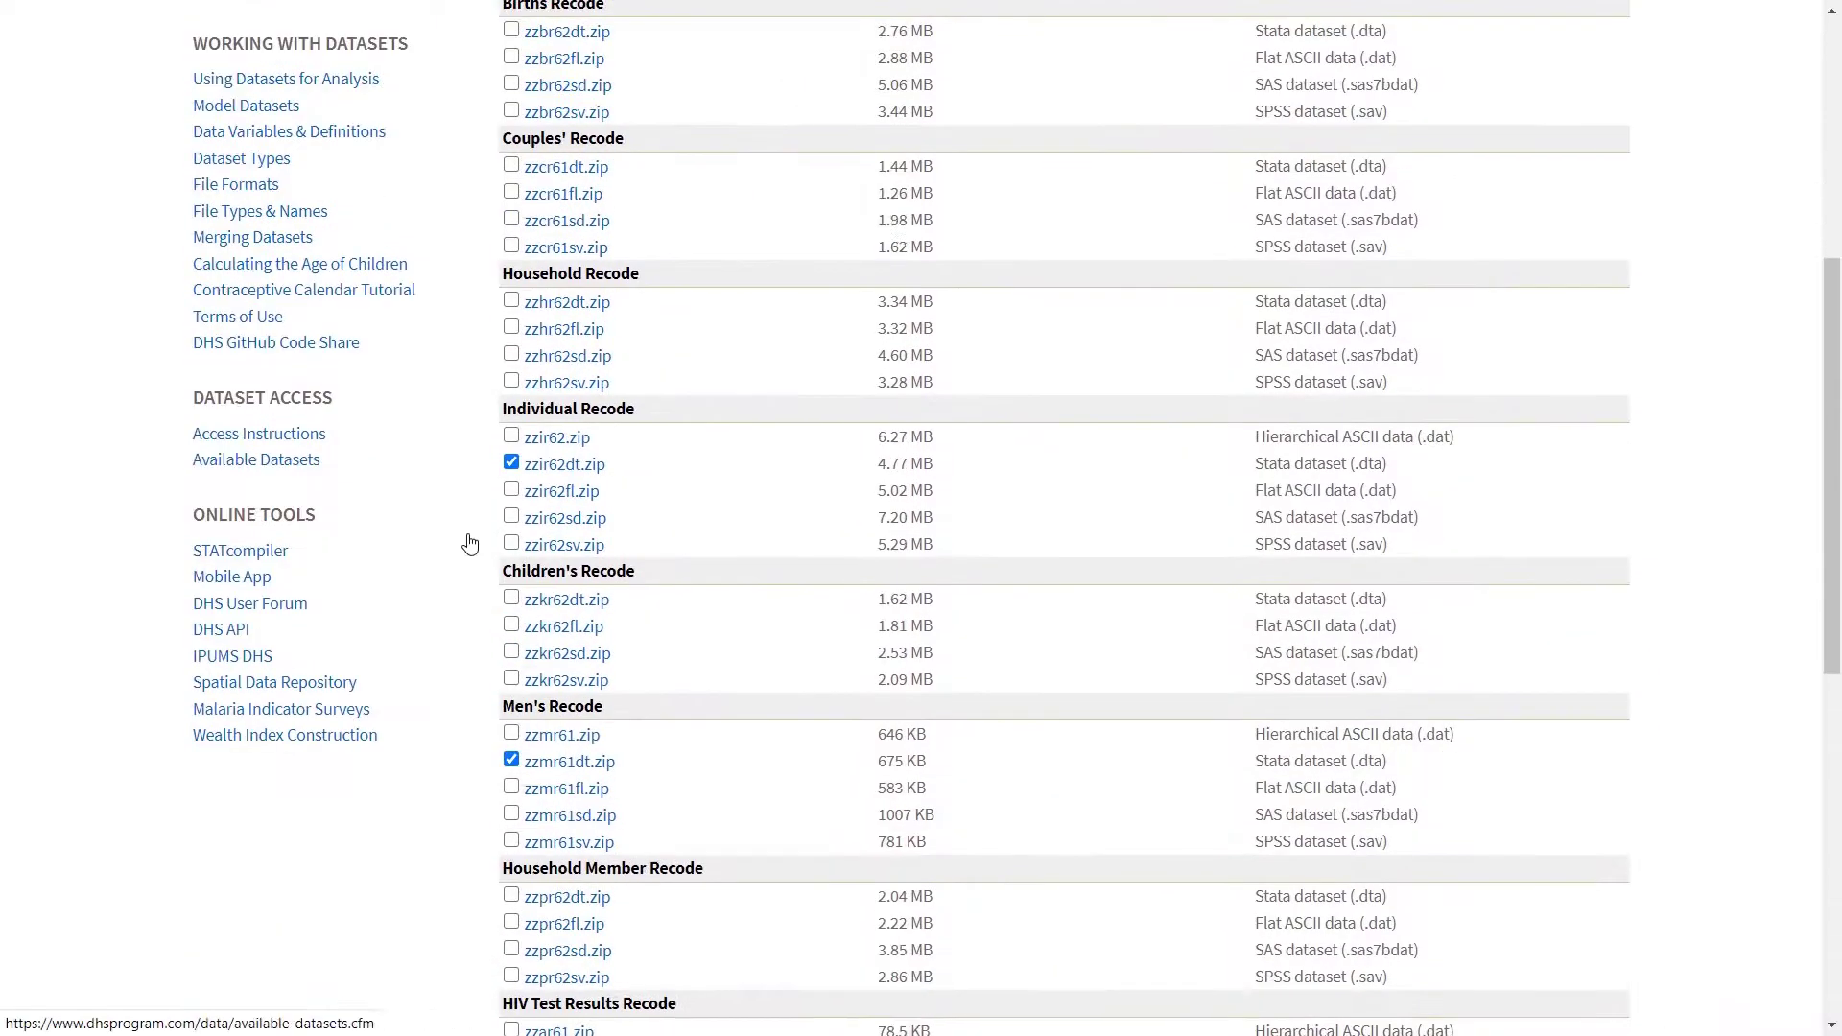
pyautogui.scroll(-4, 470, 543)
pyautogui.click(593, 732)
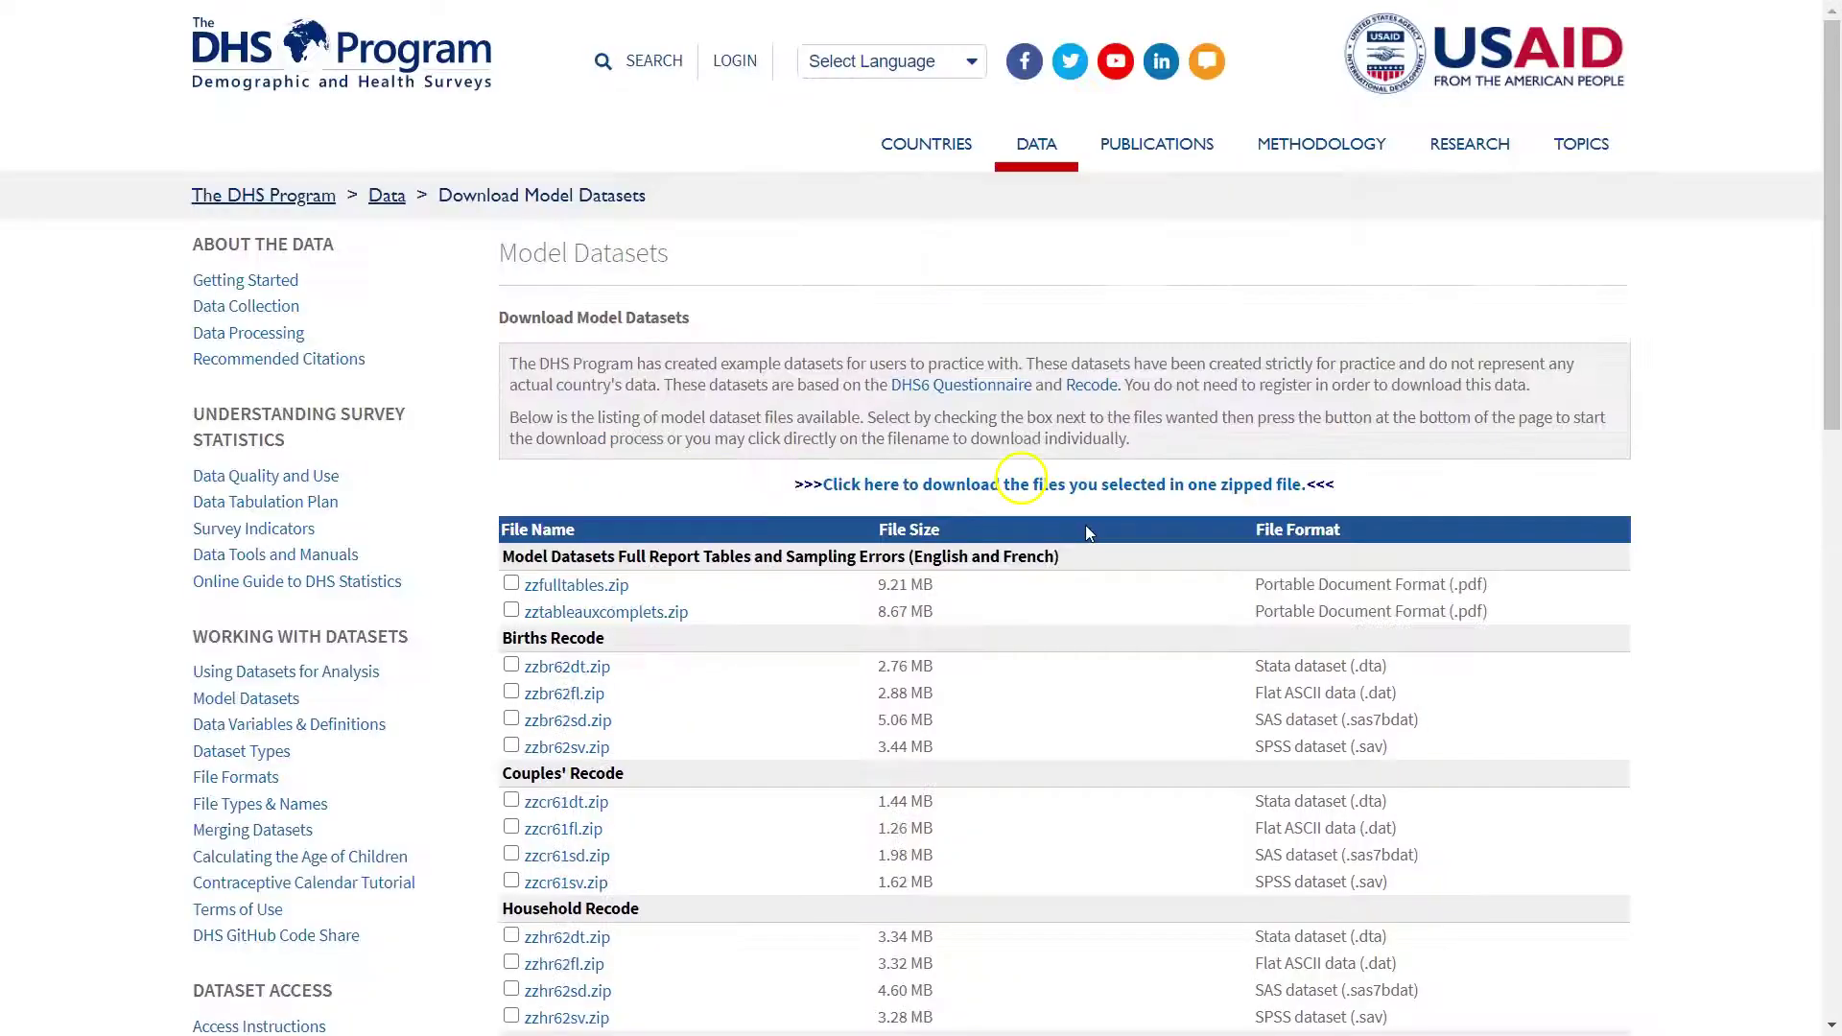
pyautogui.click(1019, 487)
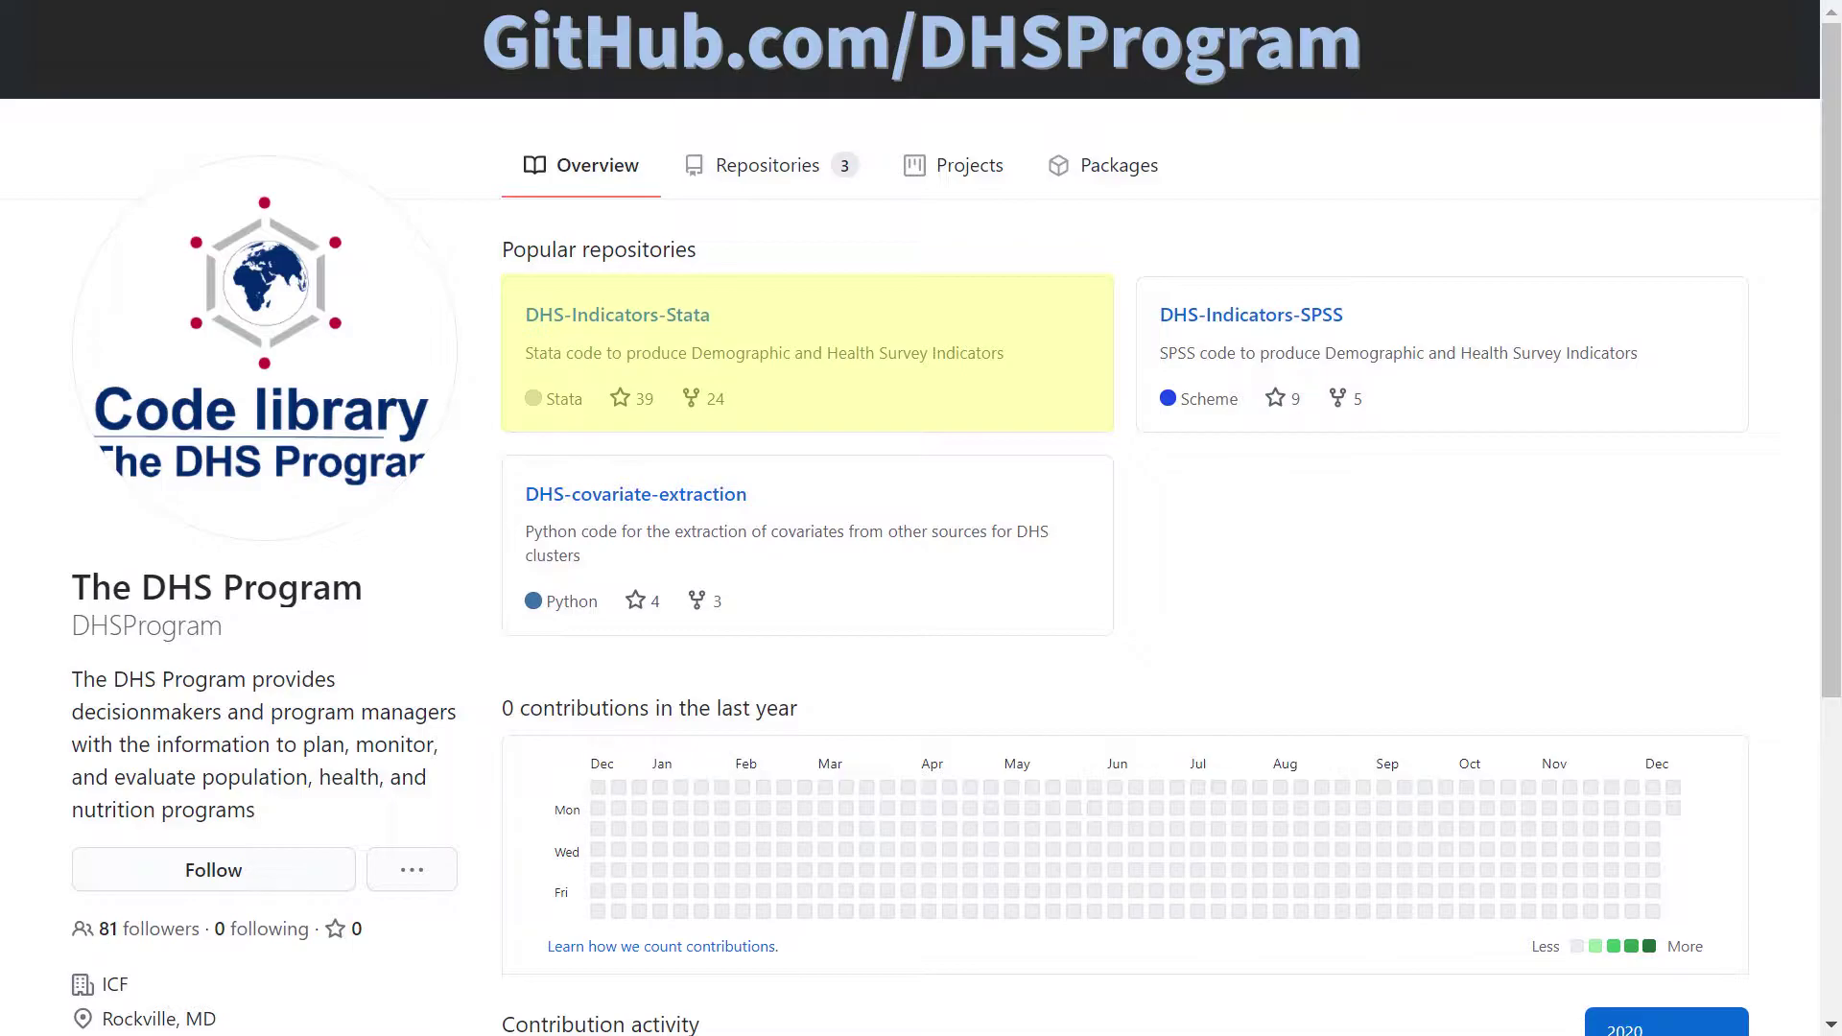
# Open the DHS-Indicators-Stata repository from DHSProgram's Popular repositories.
pyautogui.click(542, 314)
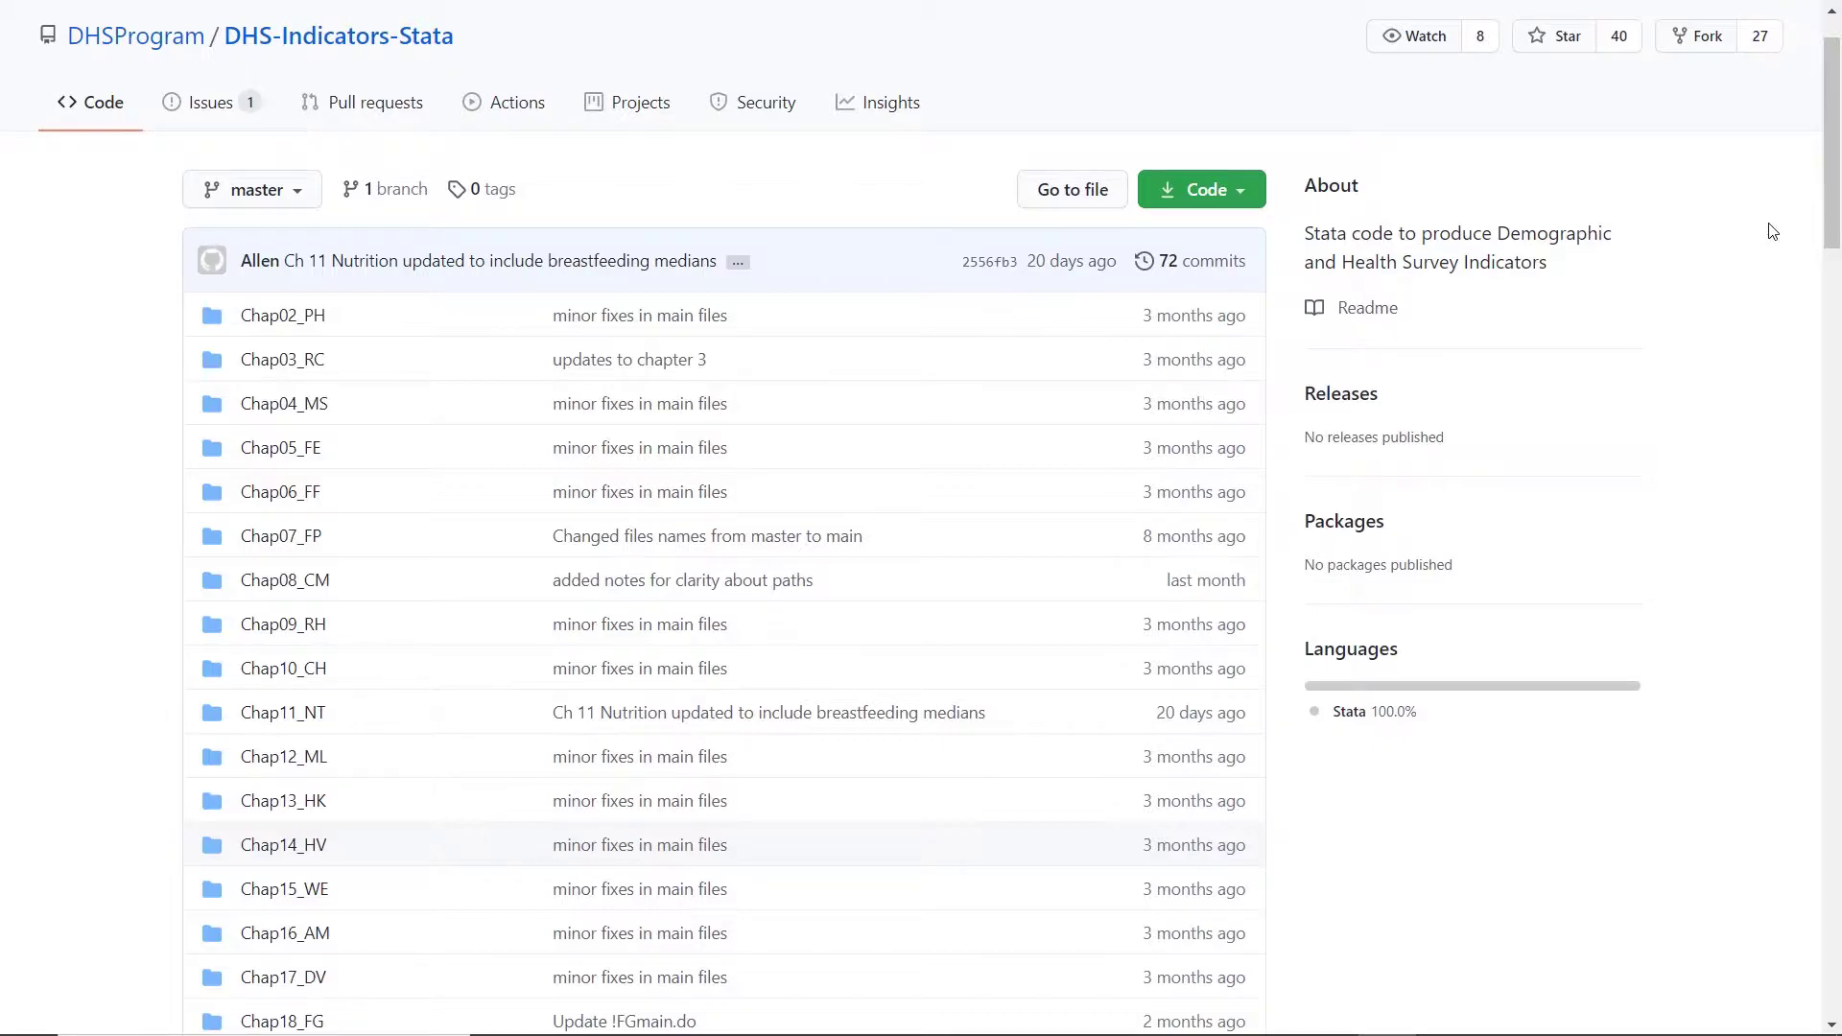
# Download the repository via Code > Download ZIP and browse into DHS-Indicators-Stata-master.
pyautogui.click(1240, 196)
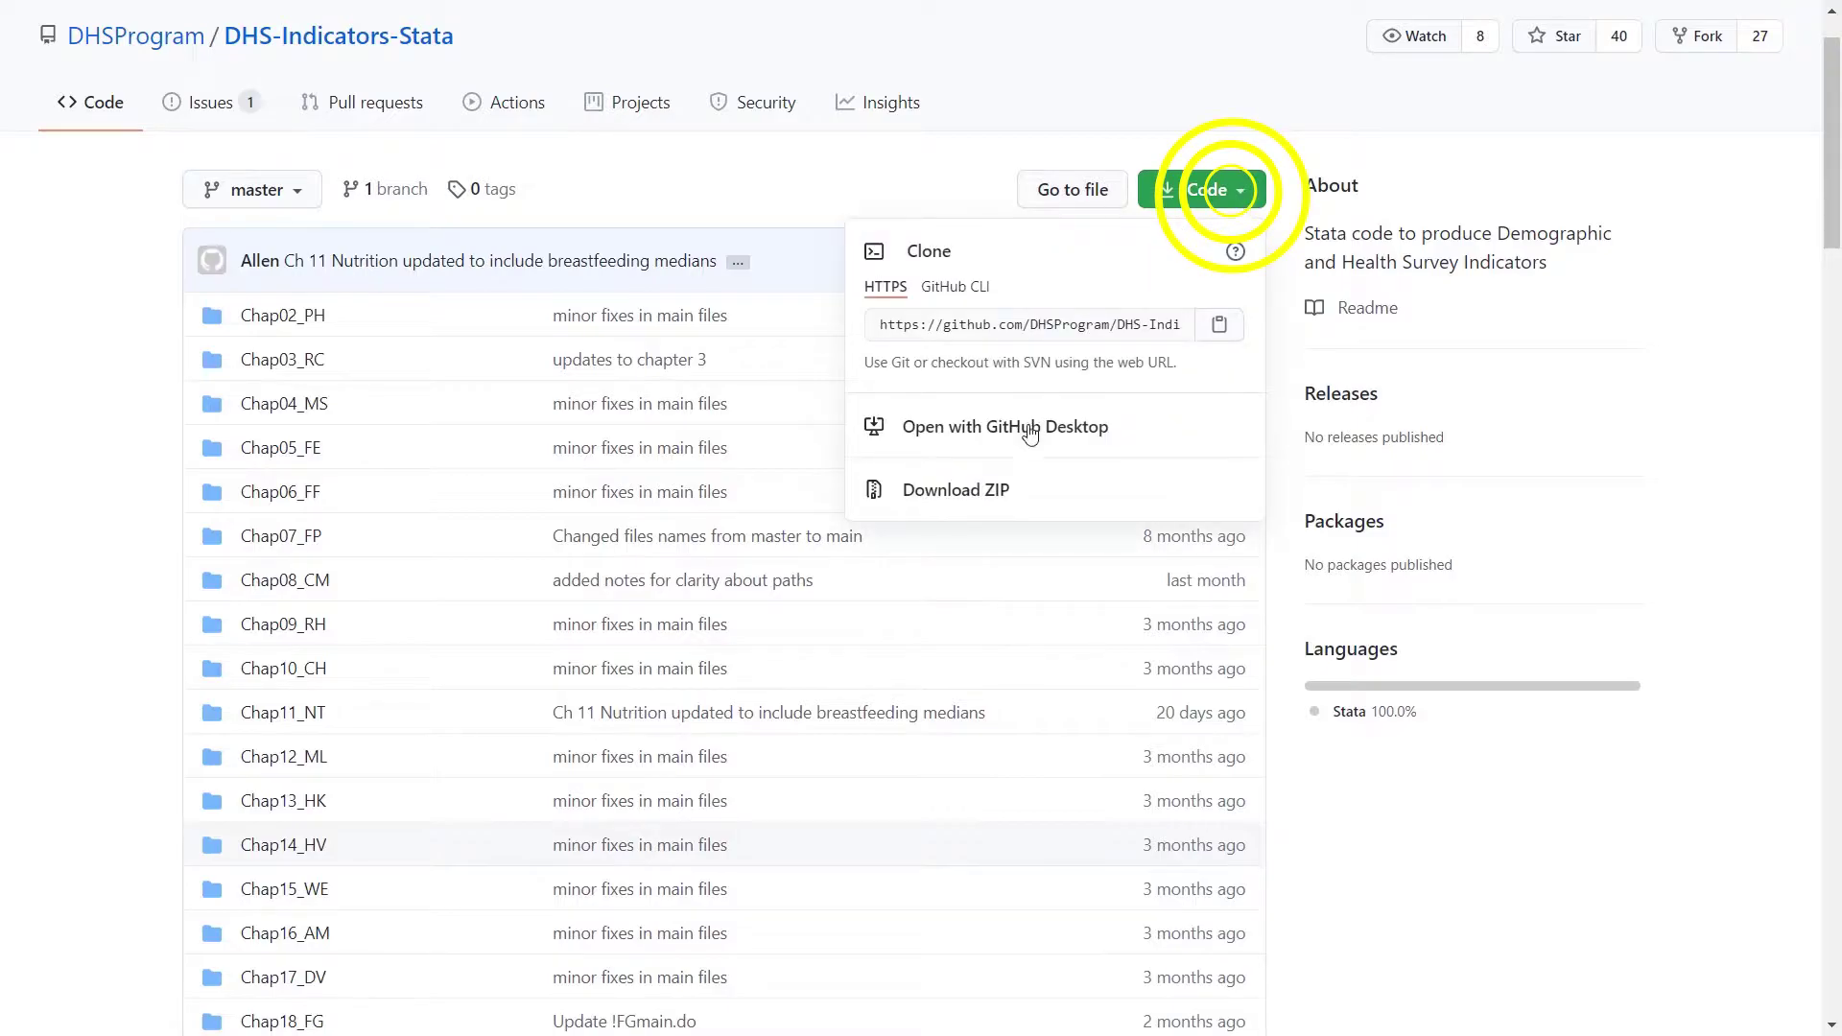
pyautogui.click(960, 499)
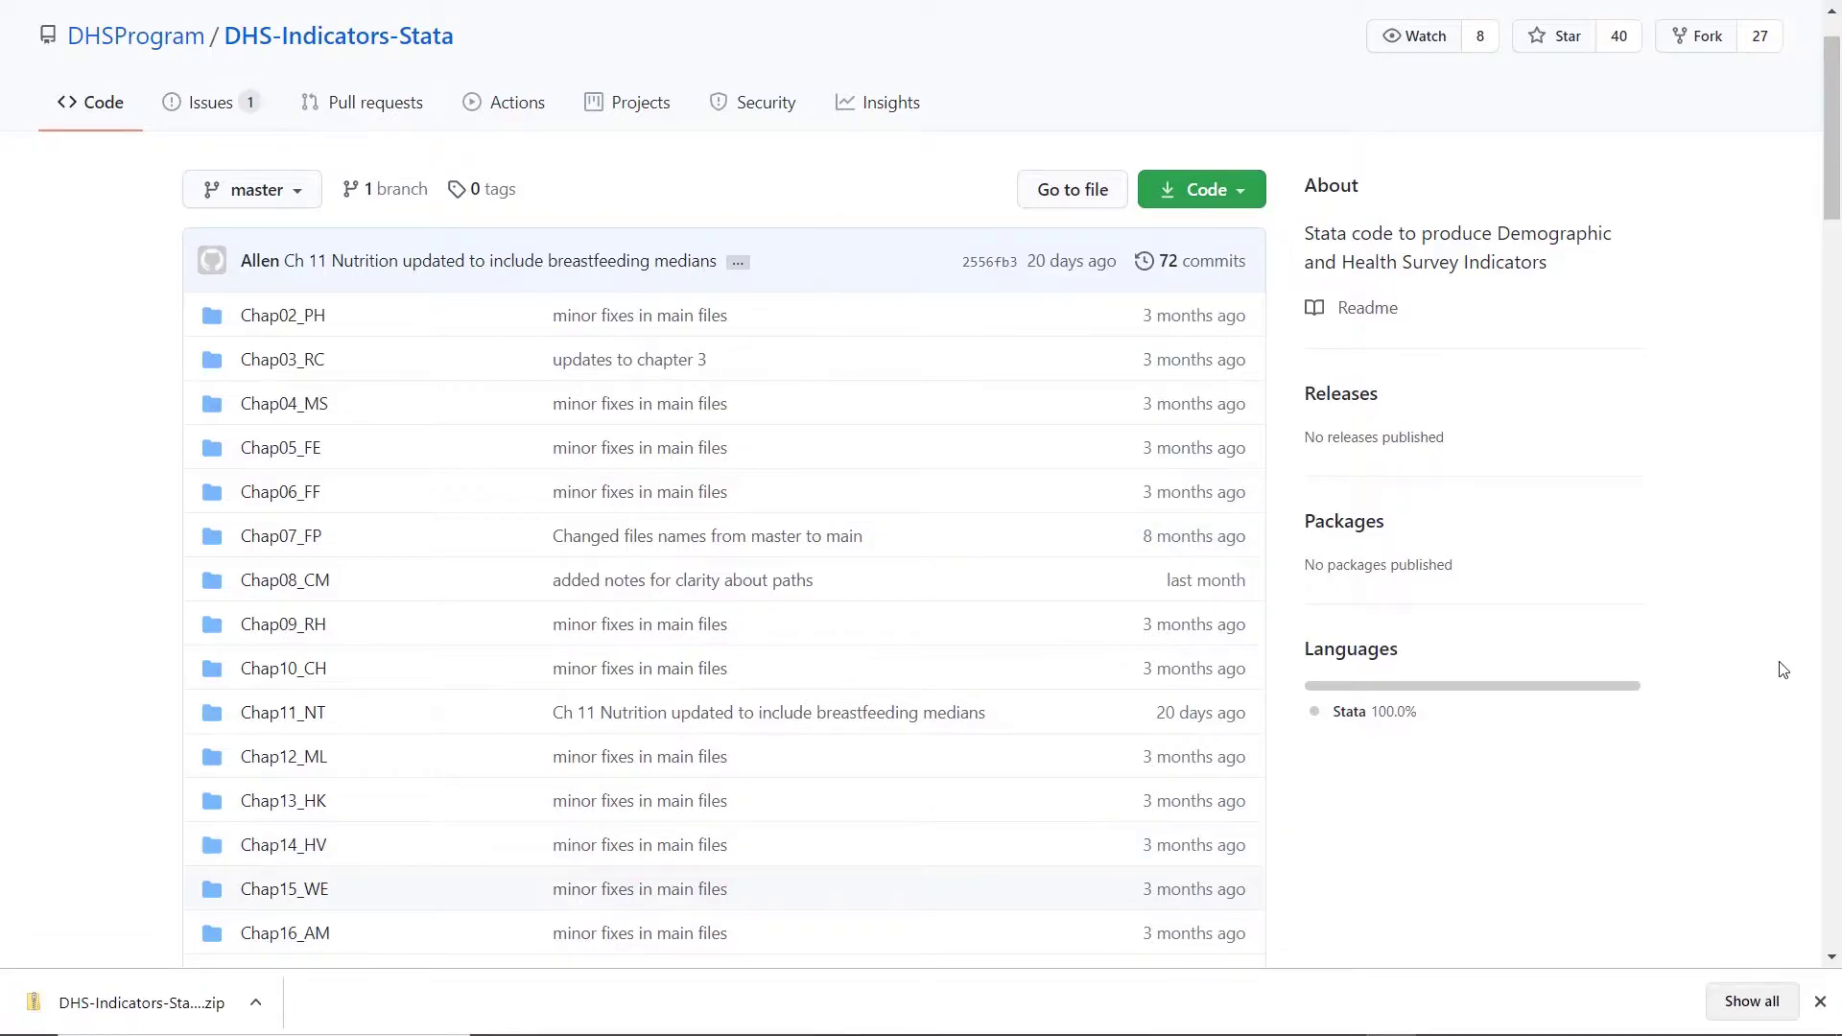
pyautogui.click(255, 1008)
pyautogui.click(293, 851)
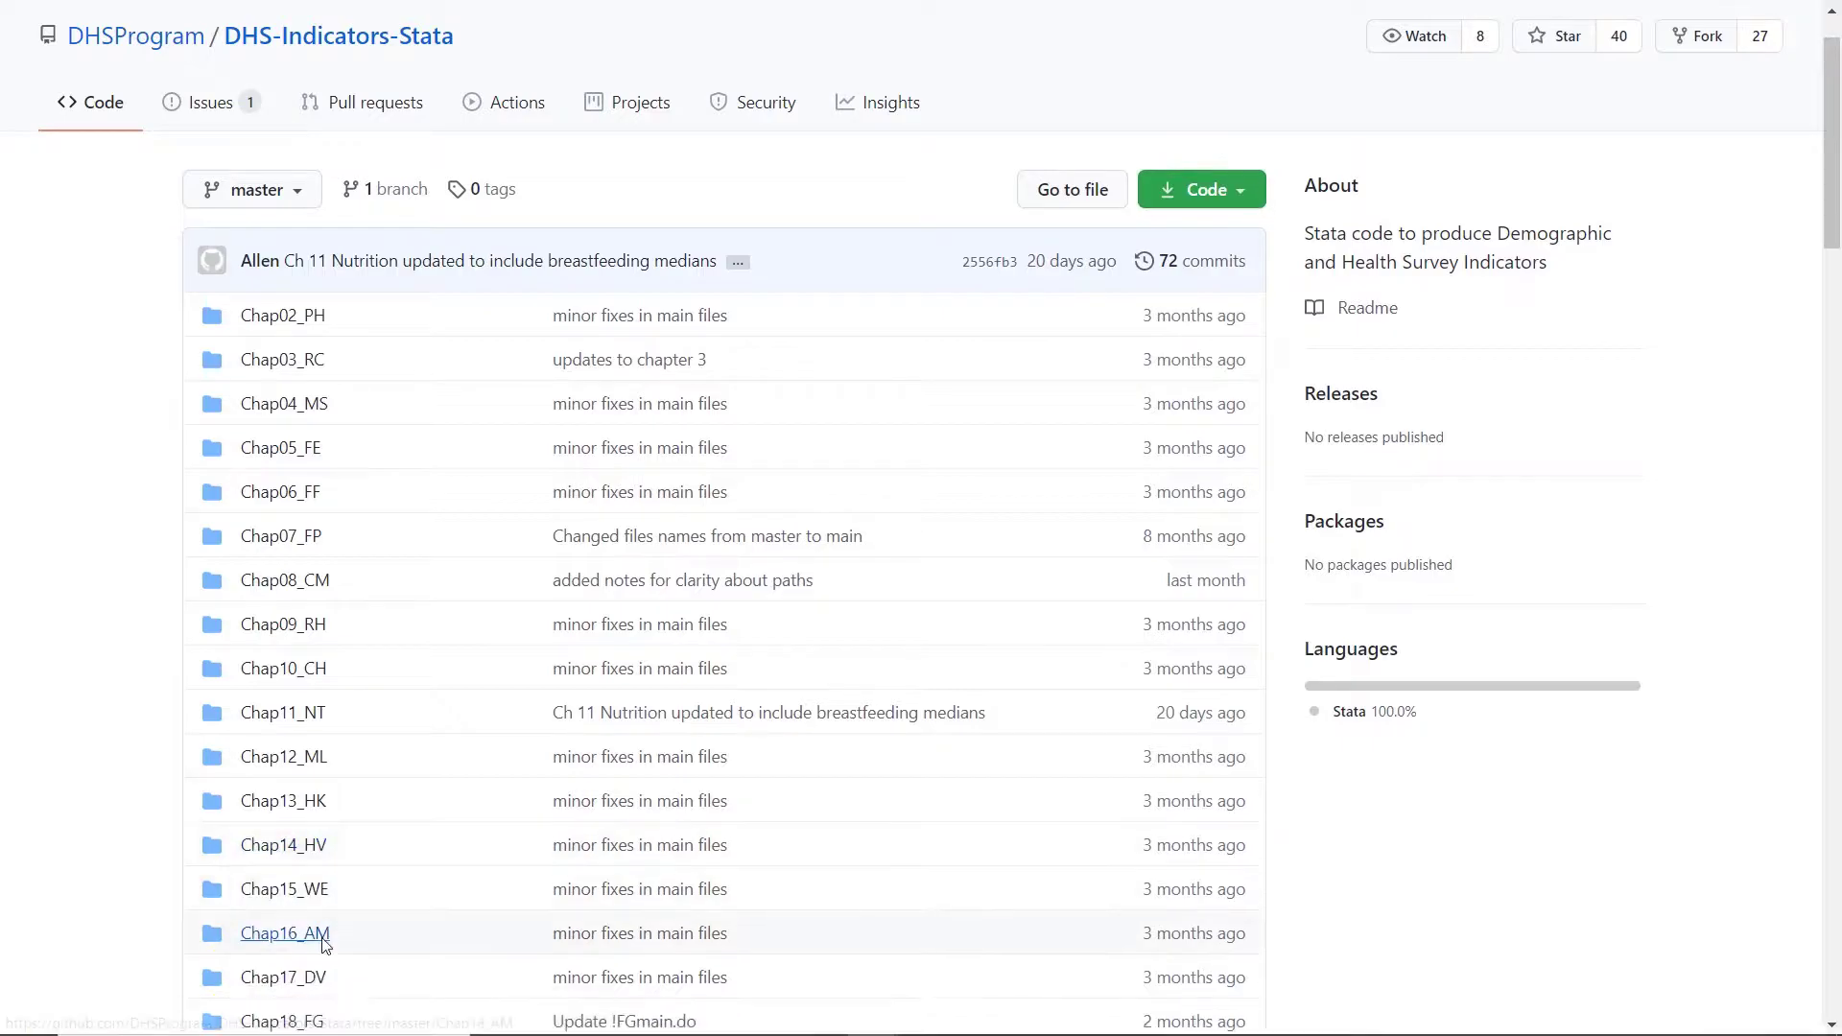
pyautogui.doubleClick(845, 382)
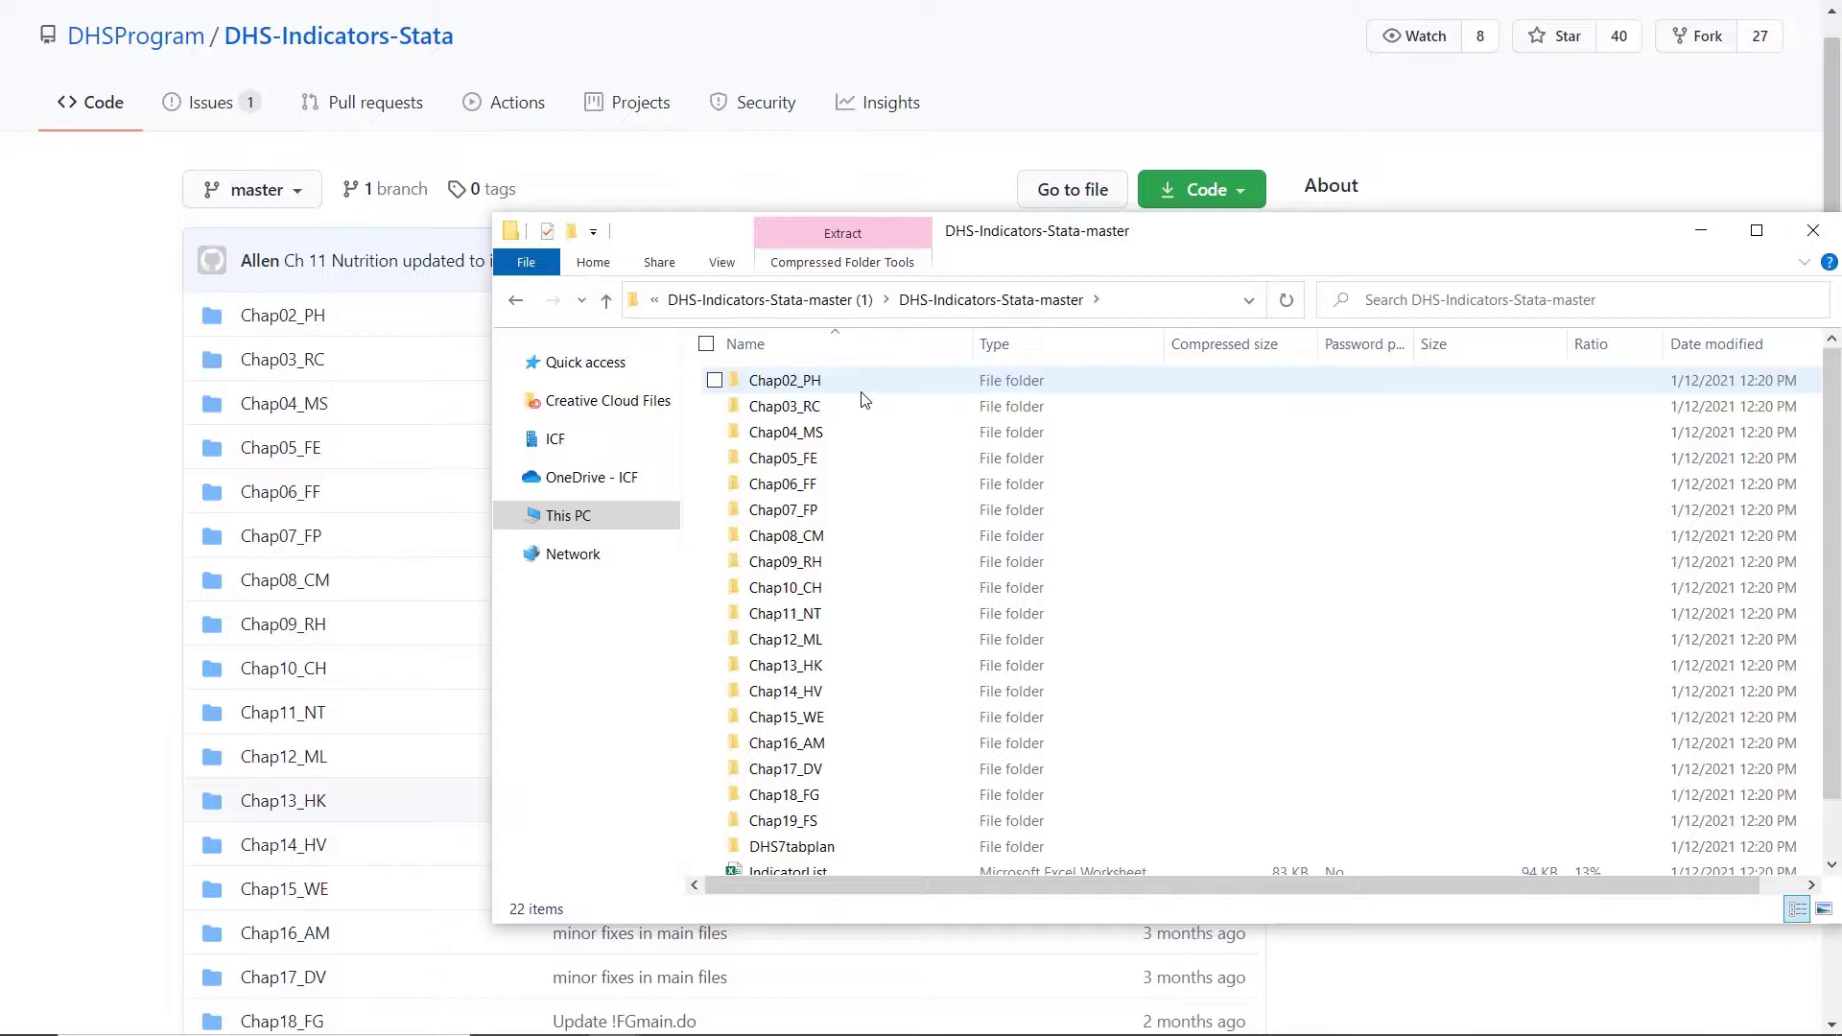
pyautogui.moveTo(806, 406)
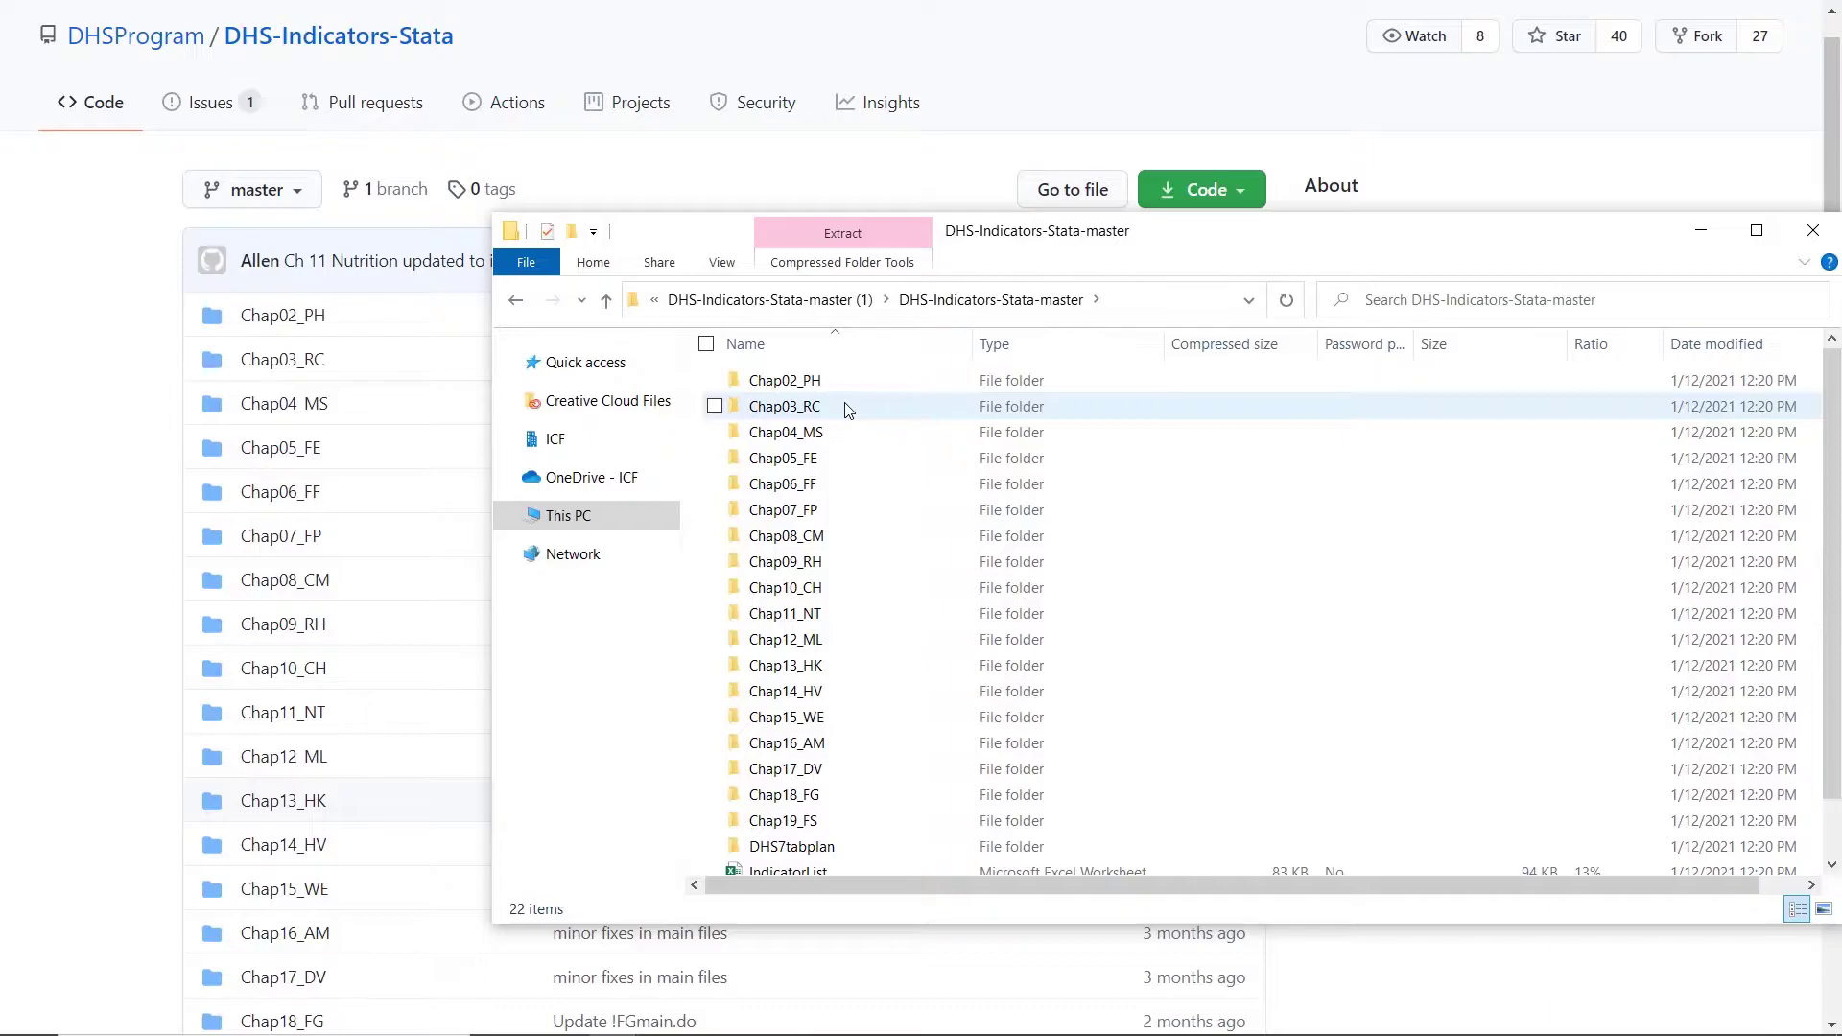
# Open the Chap03_RC folder to show its three do-files.
pyautogui.doubleClick(849, 409)
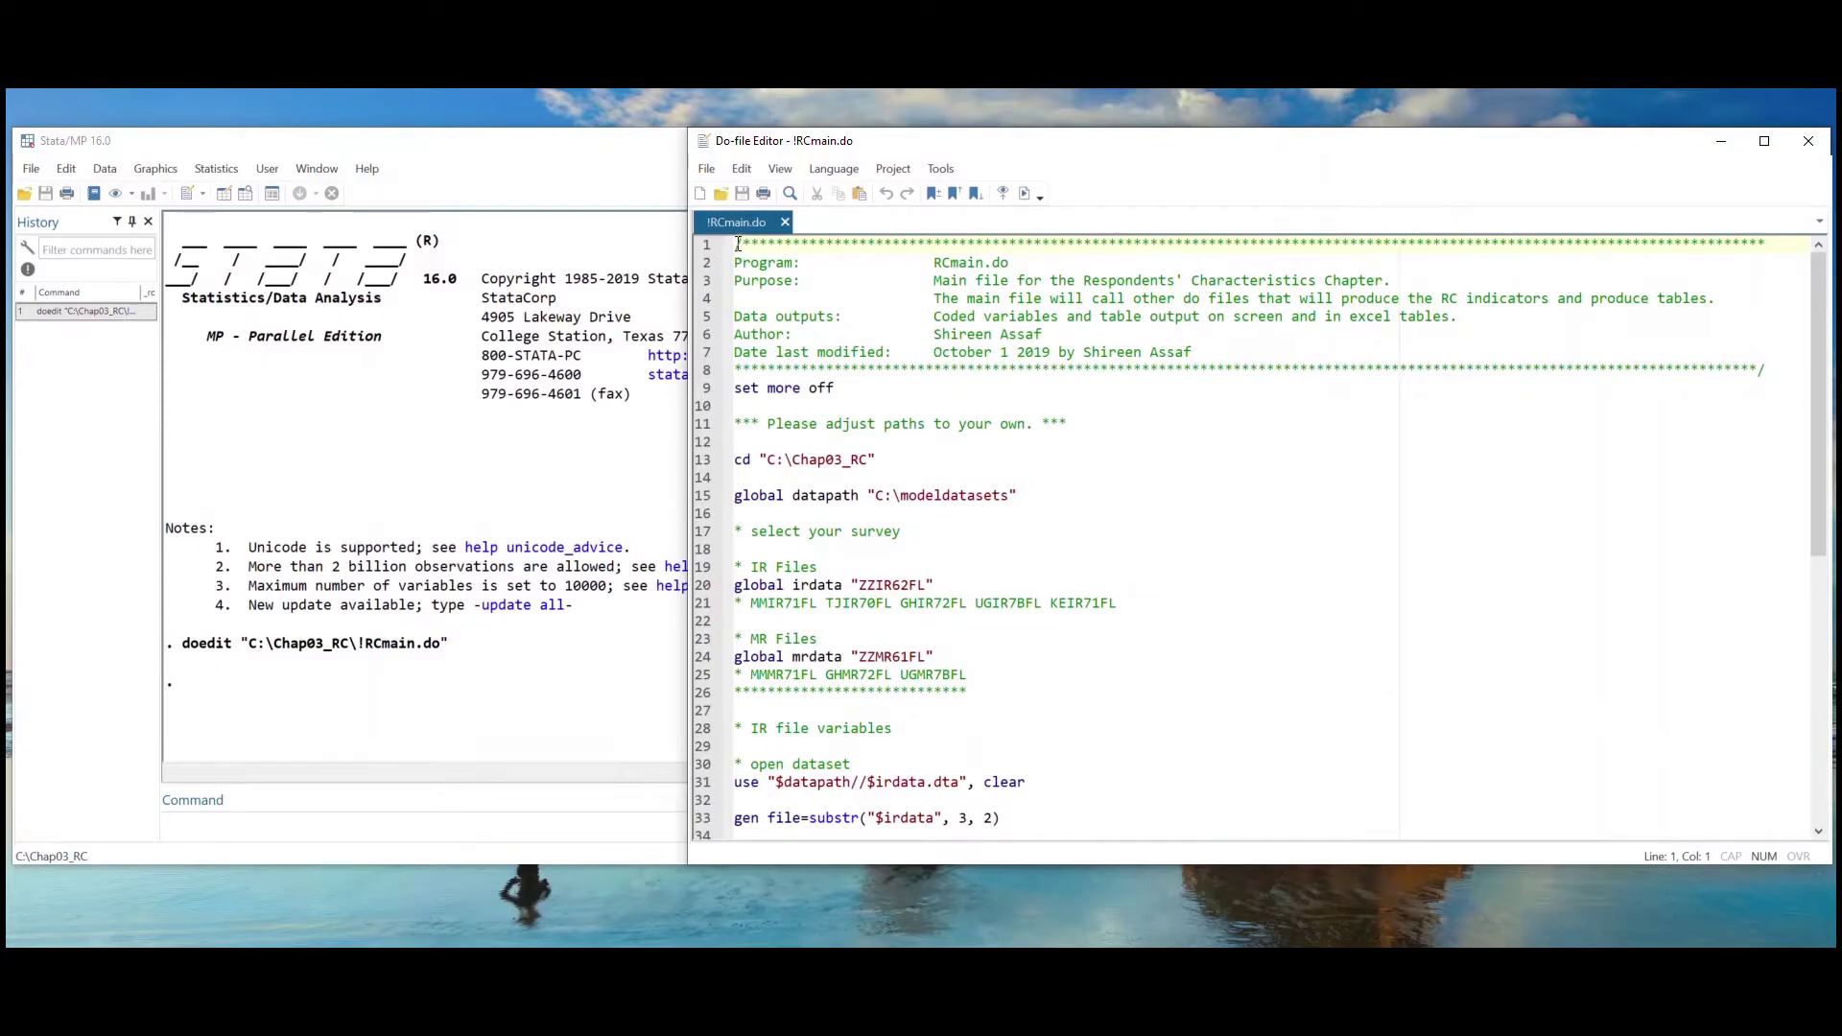
# Highlight !RCmain.do's header block through 'set more off' and its IR and MR file sections.
pyautogui.moveTo(738, 244); pyautogui.dragTo(1709, 386)
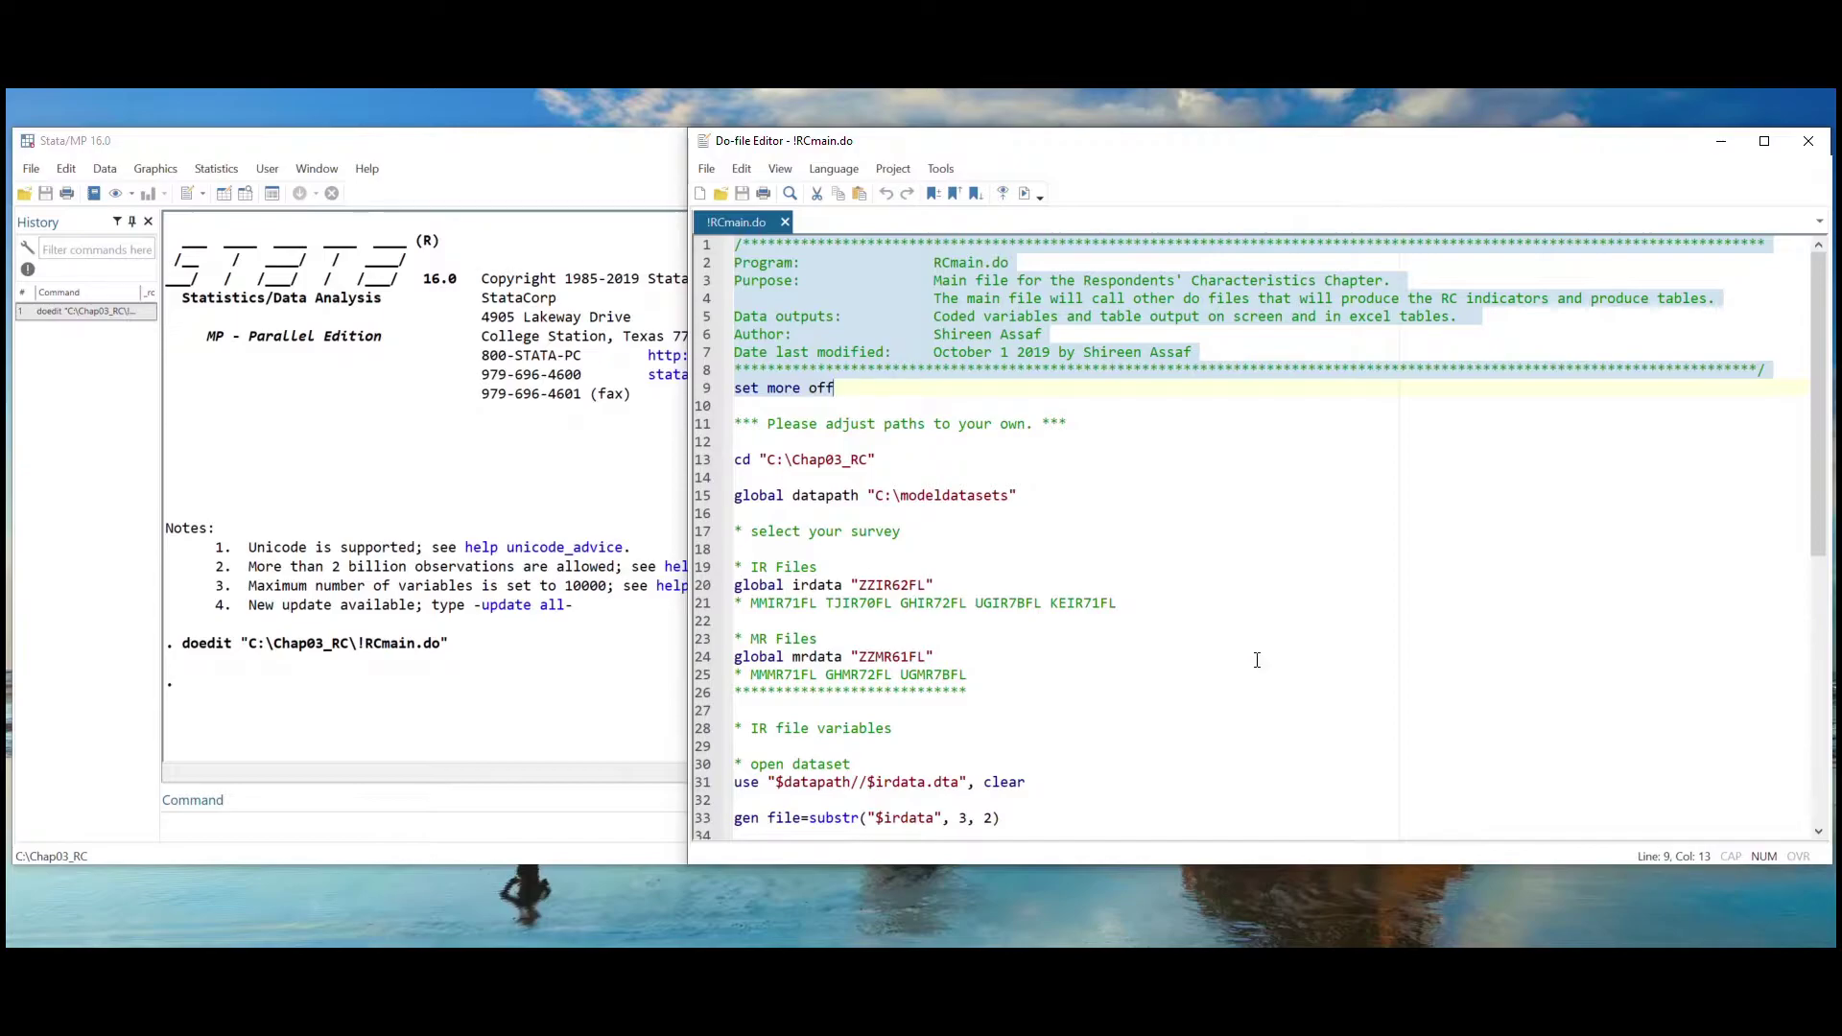
pyautogui.scroll(-3, 924, 611)
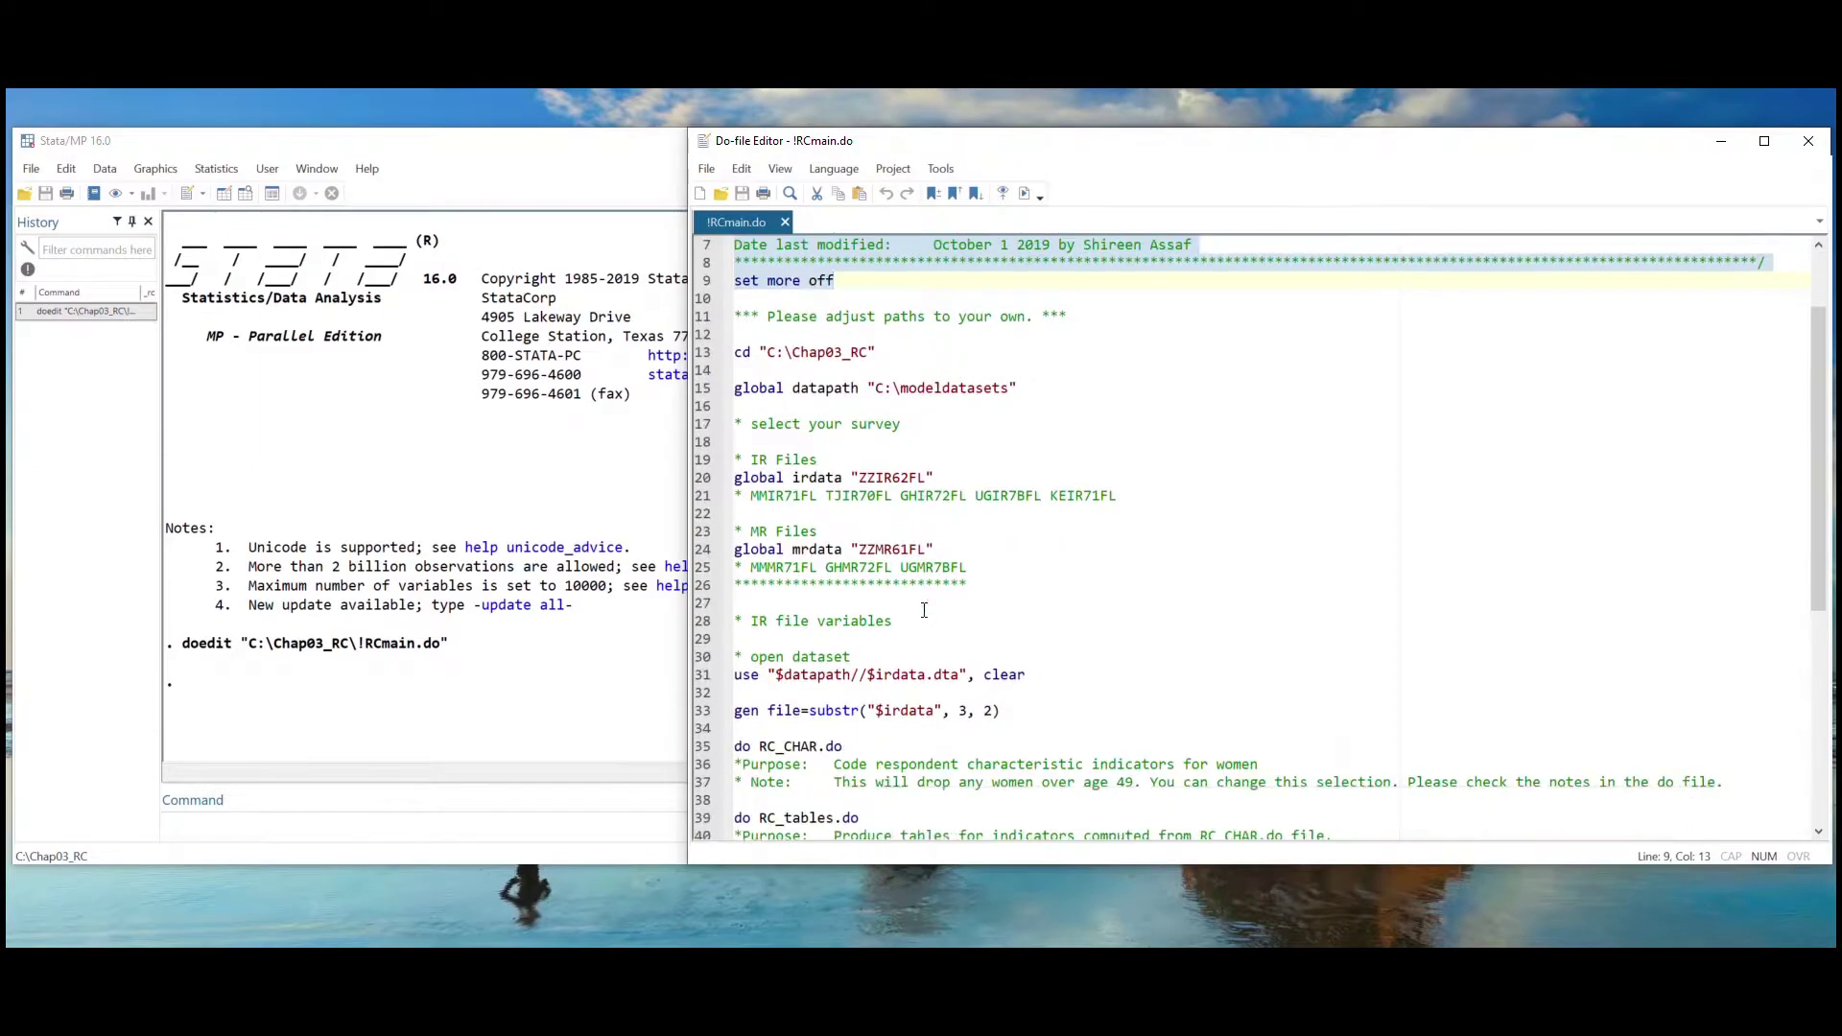
pyautogui.moveTo(752, 567); pyautogui.dragTo(892, 567)
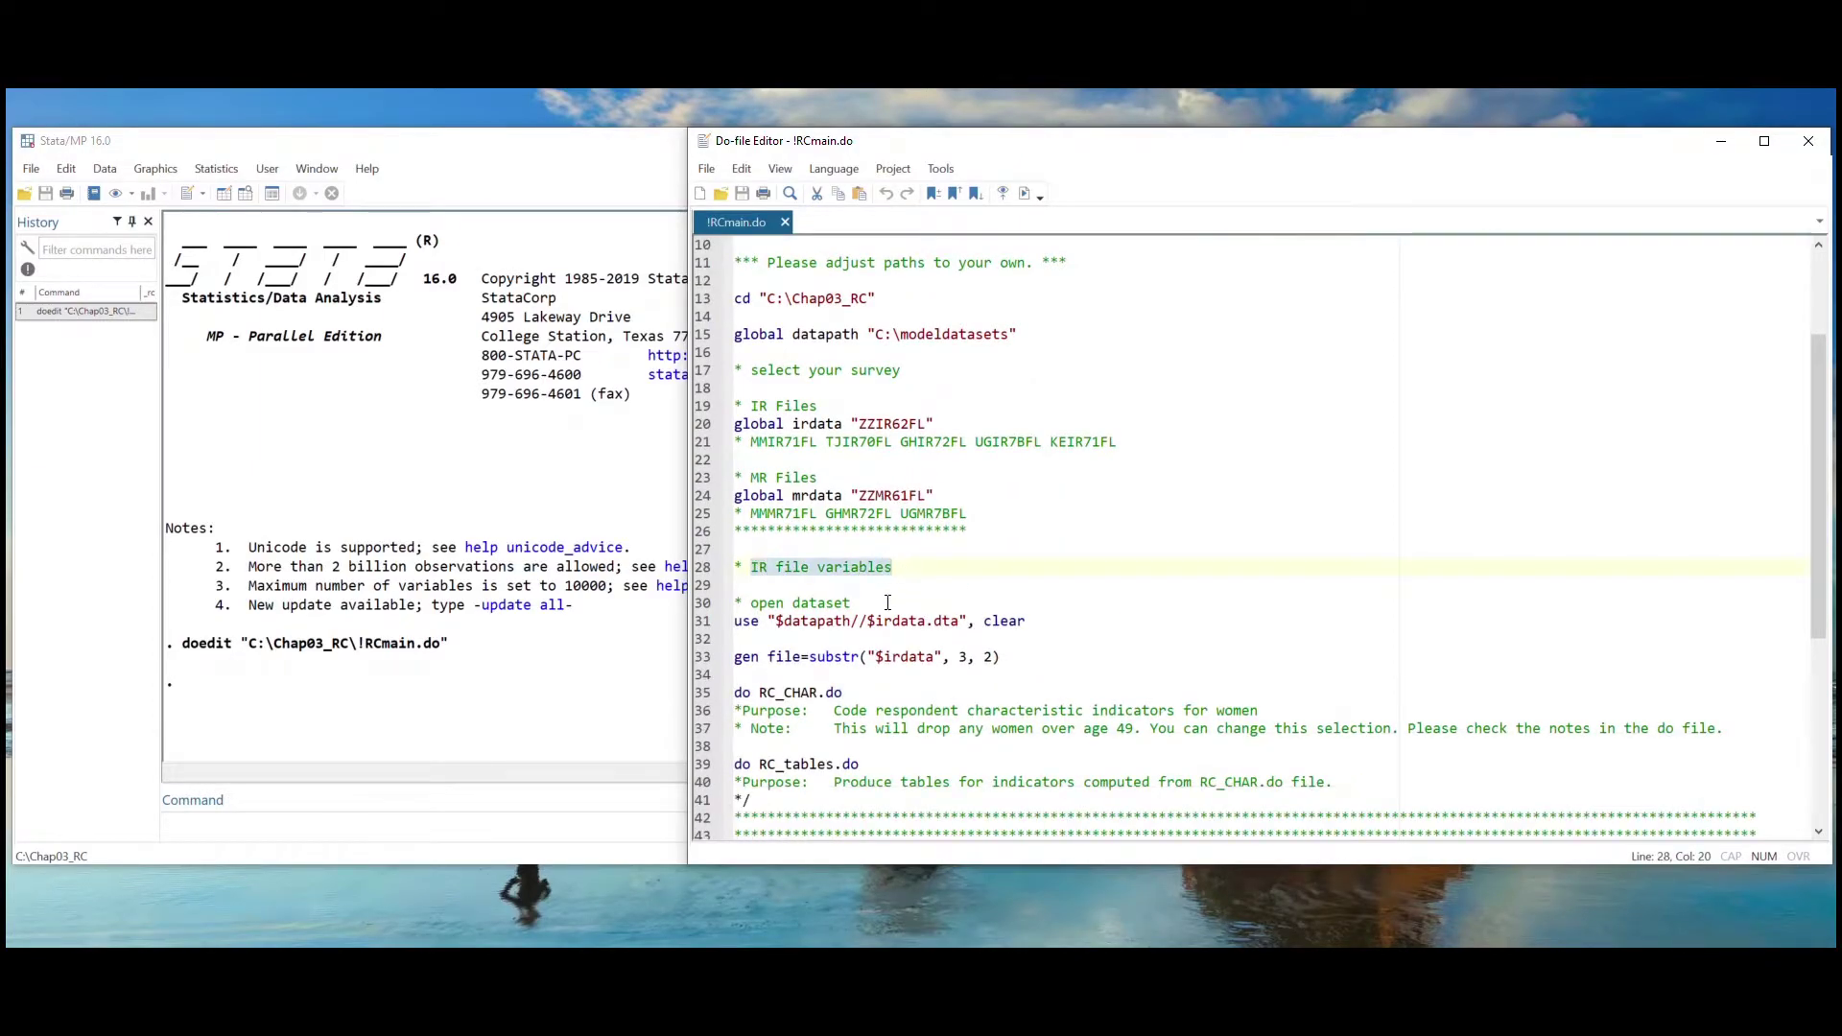
pyautogui.scroll(-2, 888, 603)
pyautogui.scroll(-1, 889, 608)
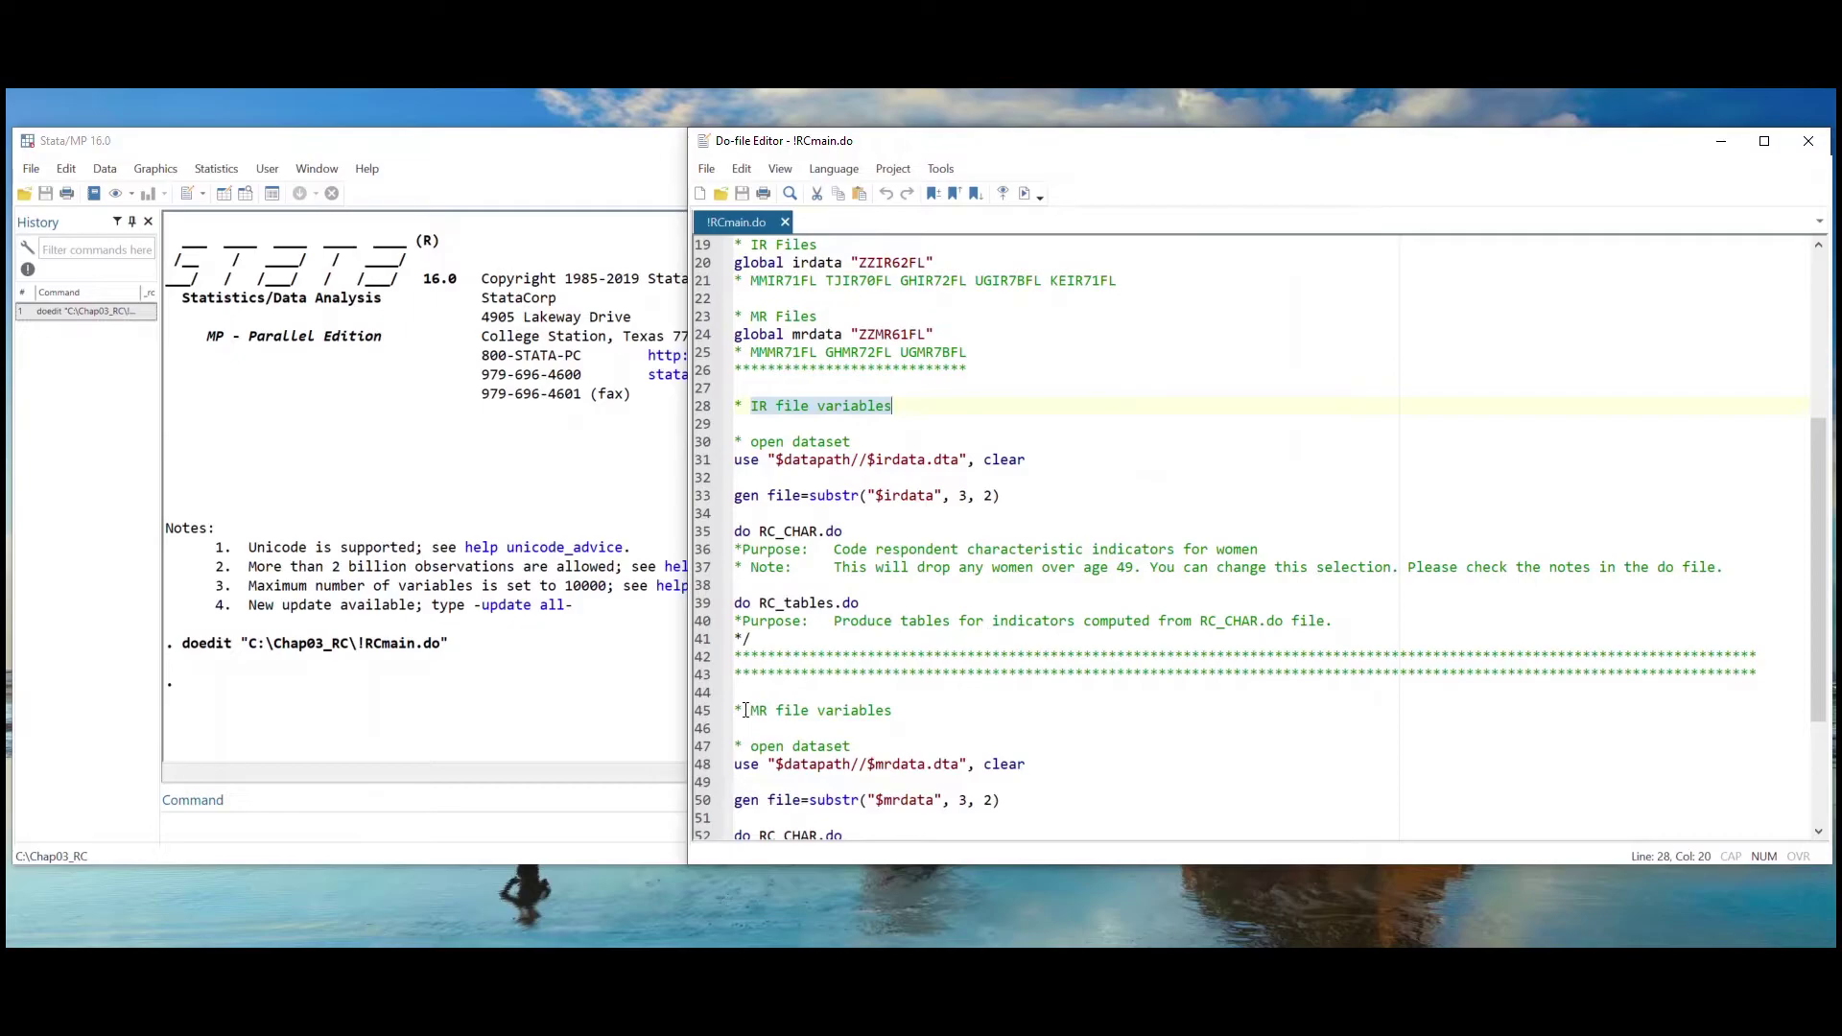
pyautogui.moveTo(746, 710); pyautogui.dragTo(893, 710)
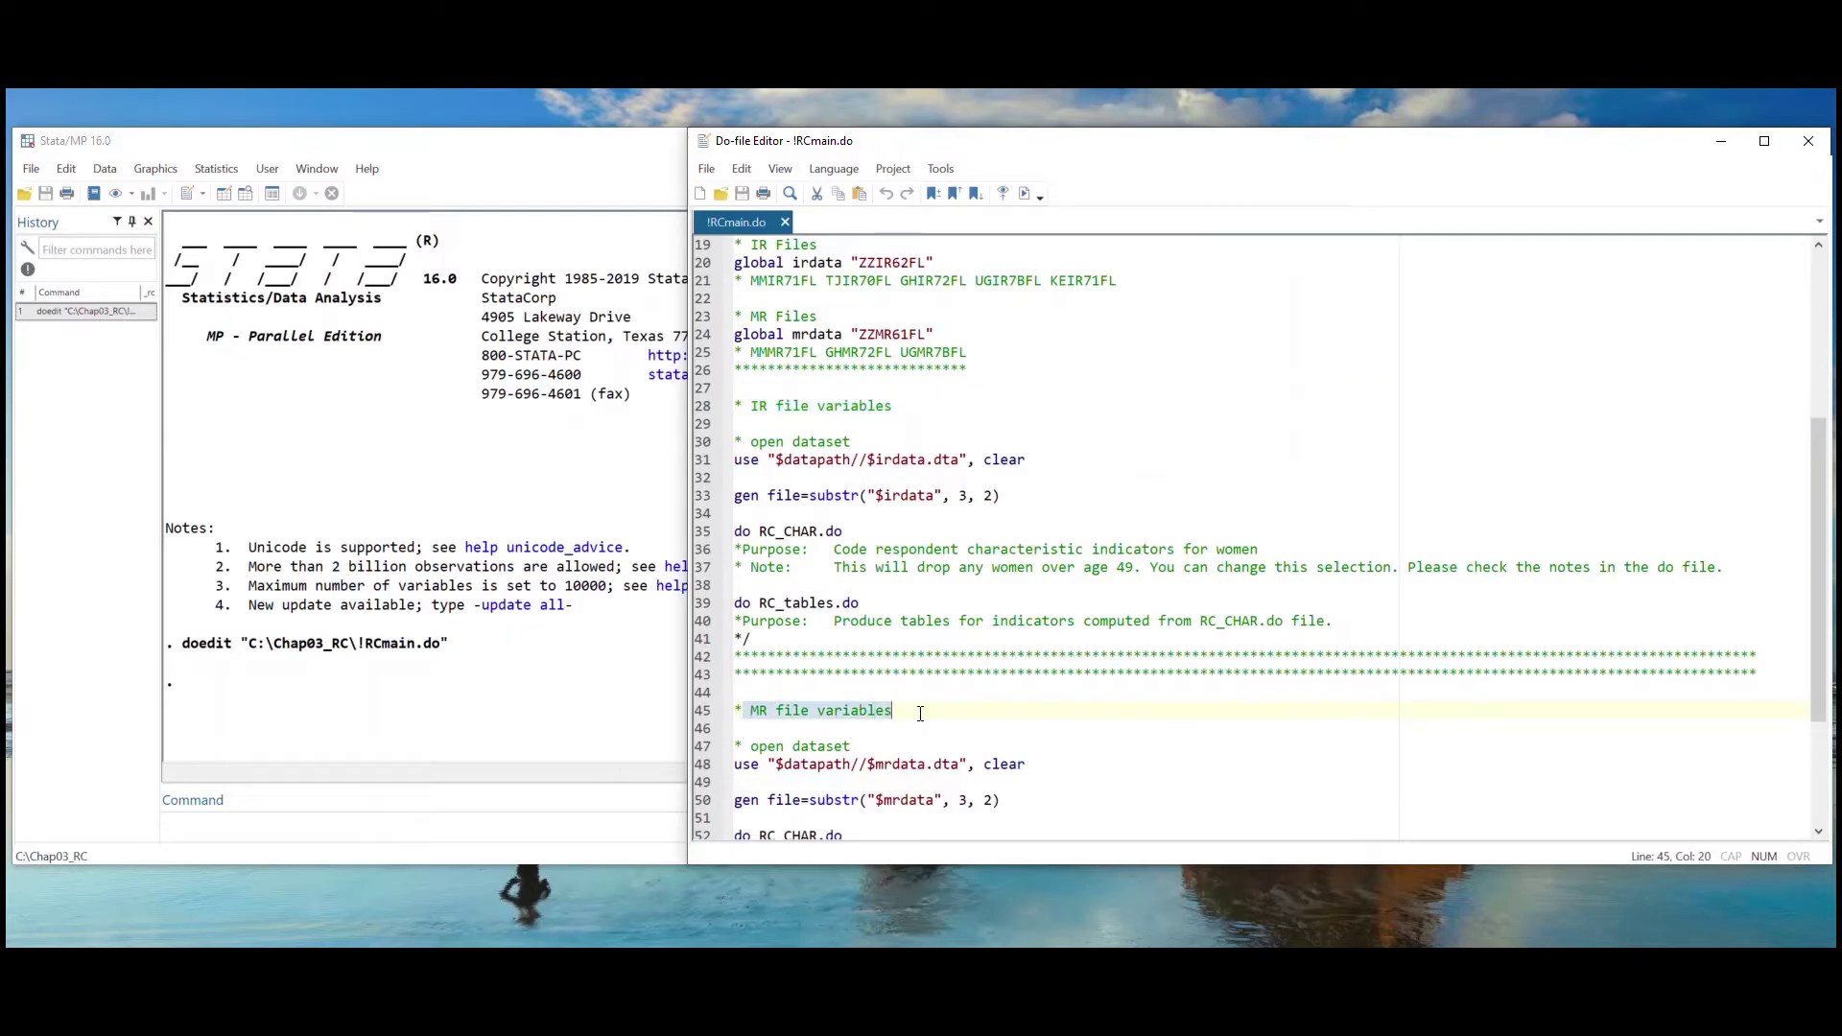
pyautogui.scroll(2, 948, 532)
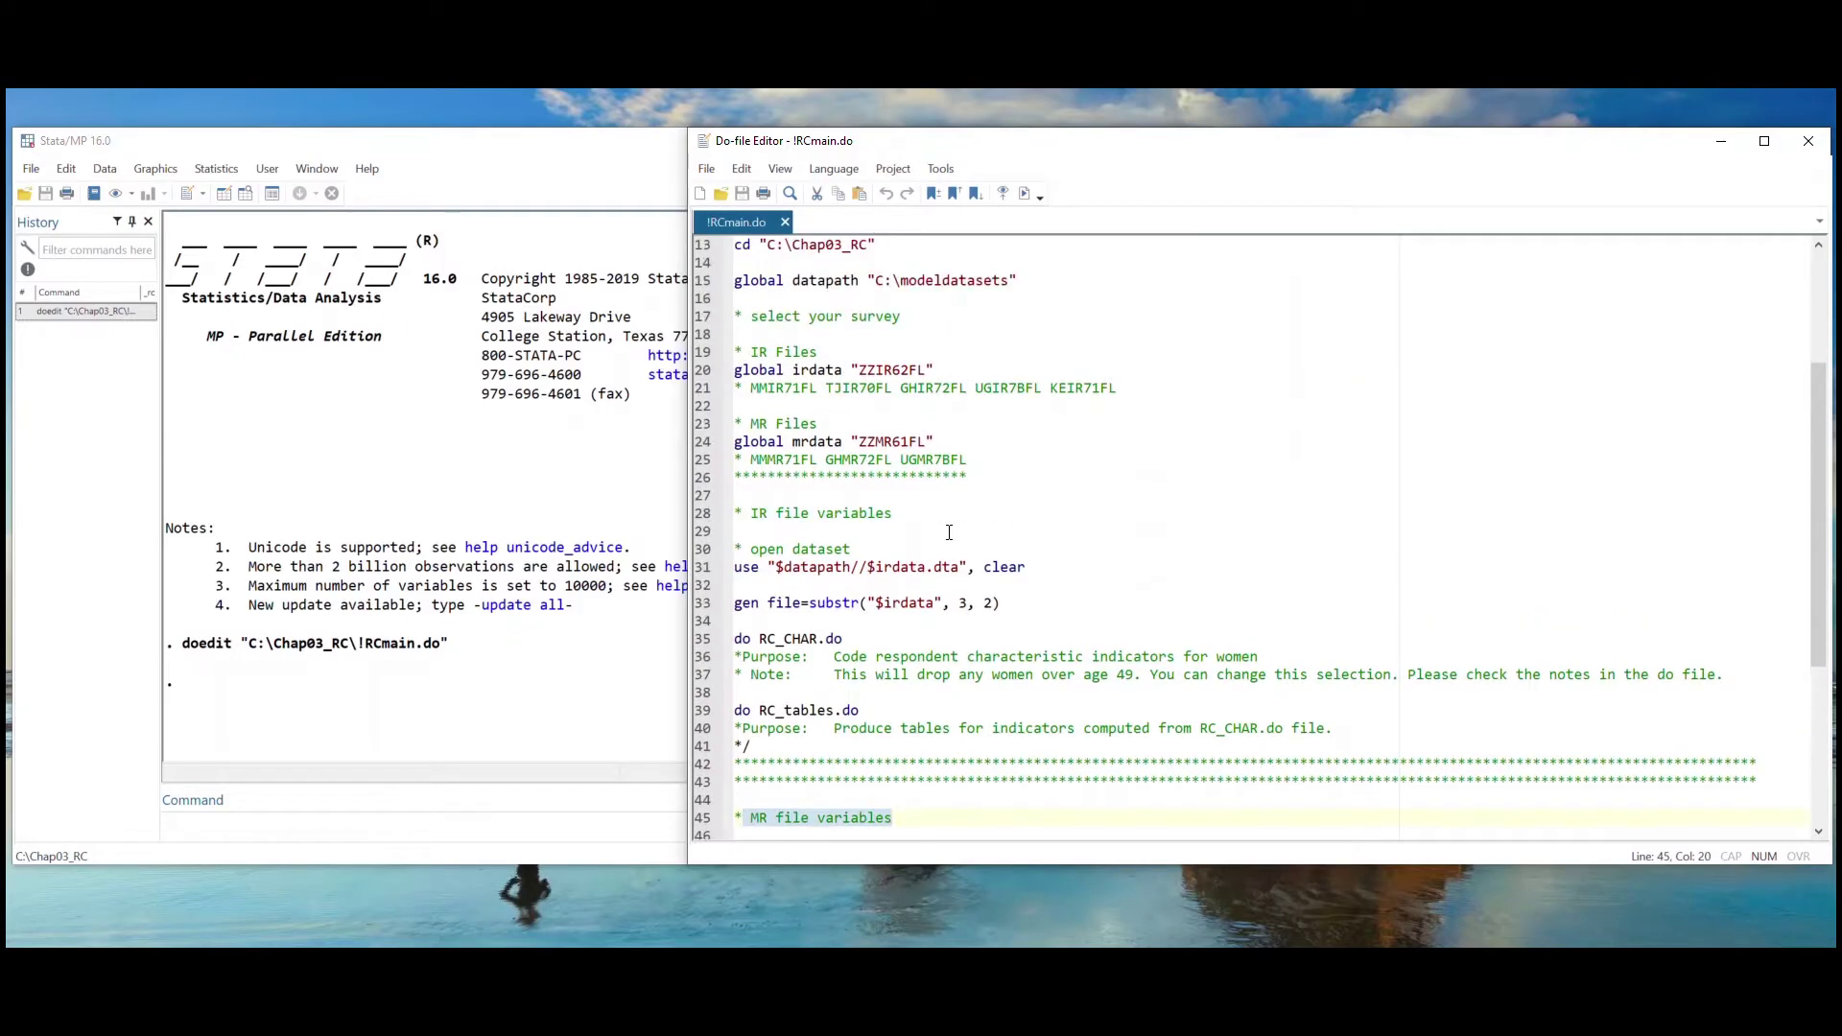
pyautogui.scroll(1, 948, 532)
pyautogui.scroll(3, 949, 533)
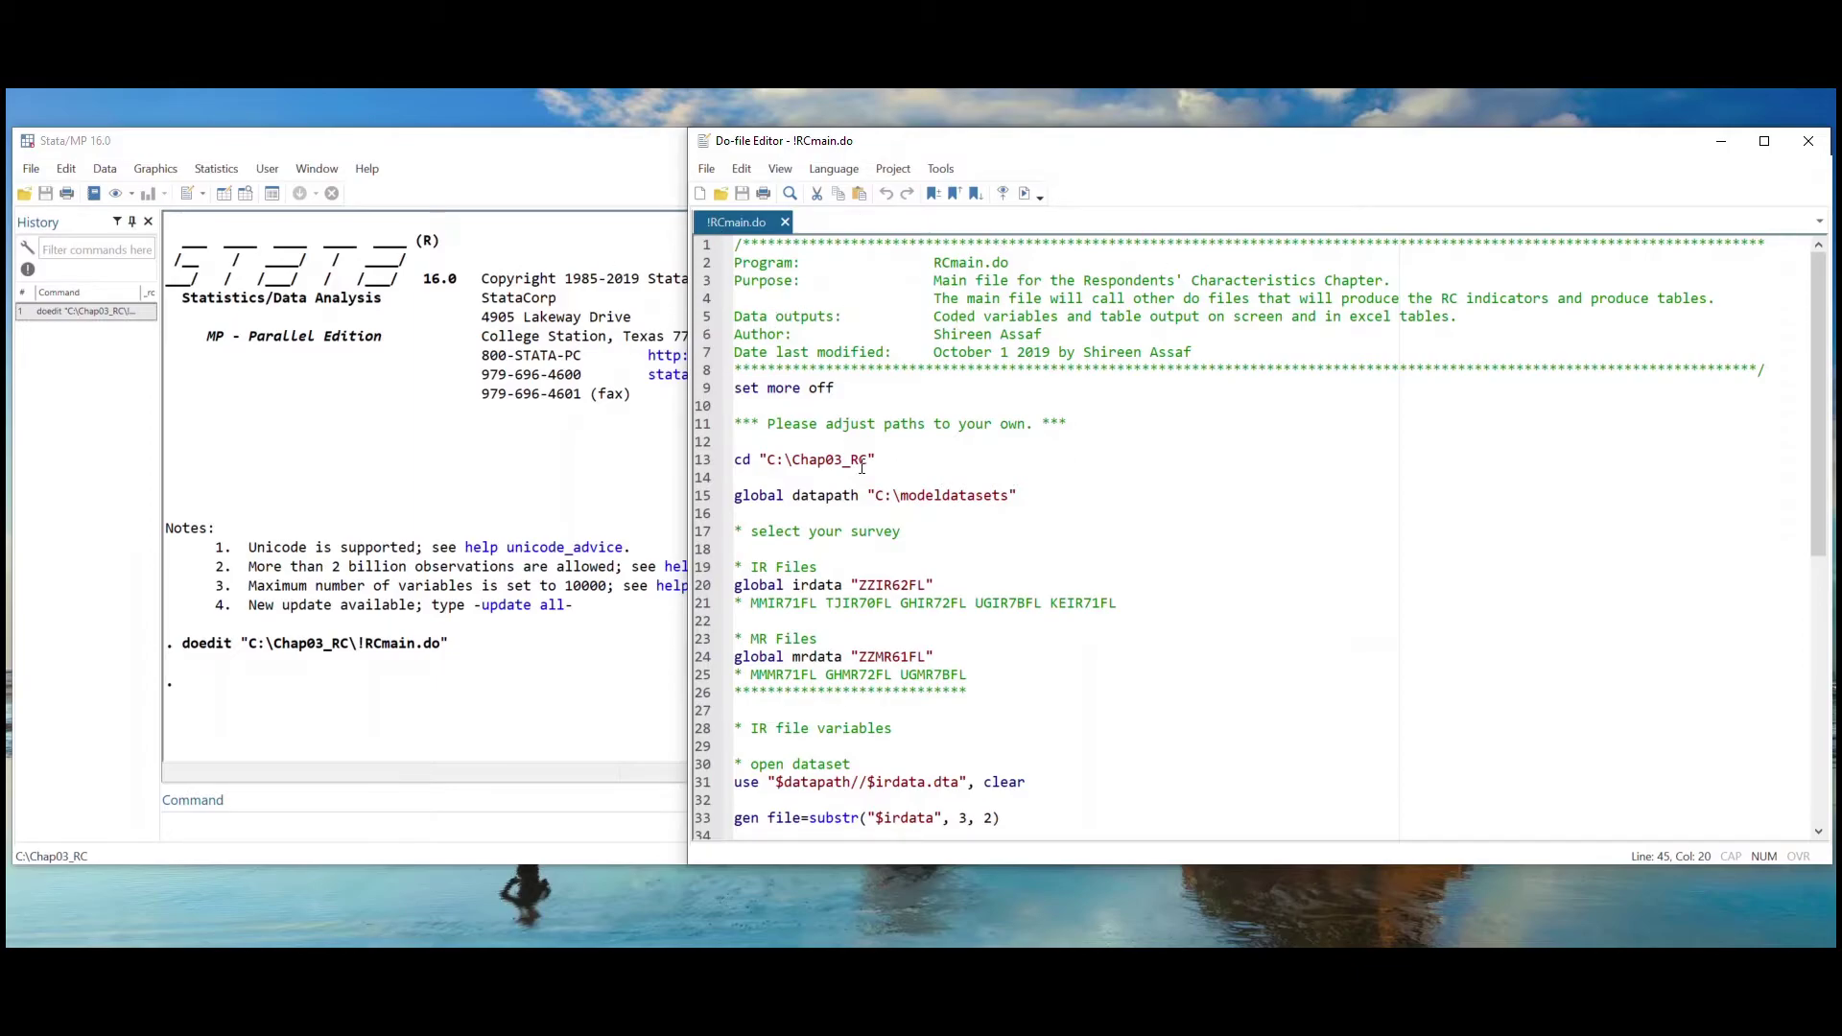
pyautogui.moveTo(767, 460); pyautogui.dragTo(867, 460)
pyautogui.moveTo(1010, 495); pyautogui.dragTo(875, 495)
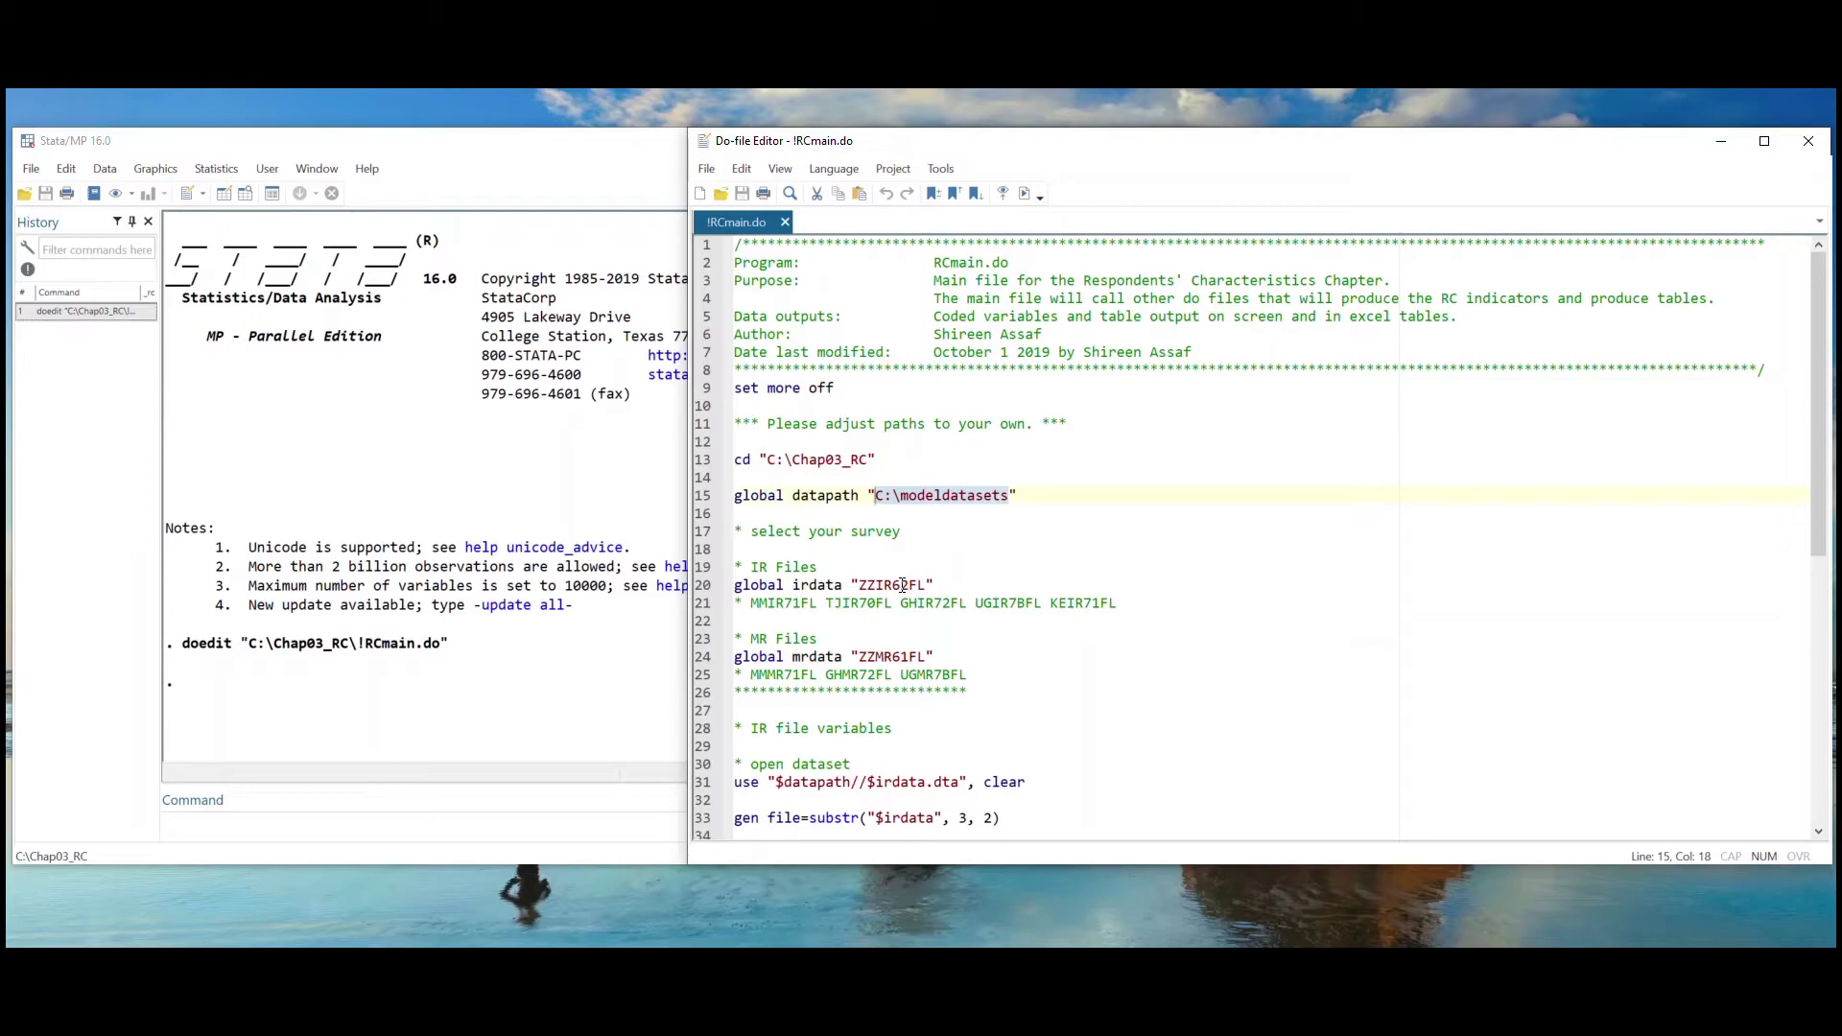
pyautogui.doubleClick(902, 586)
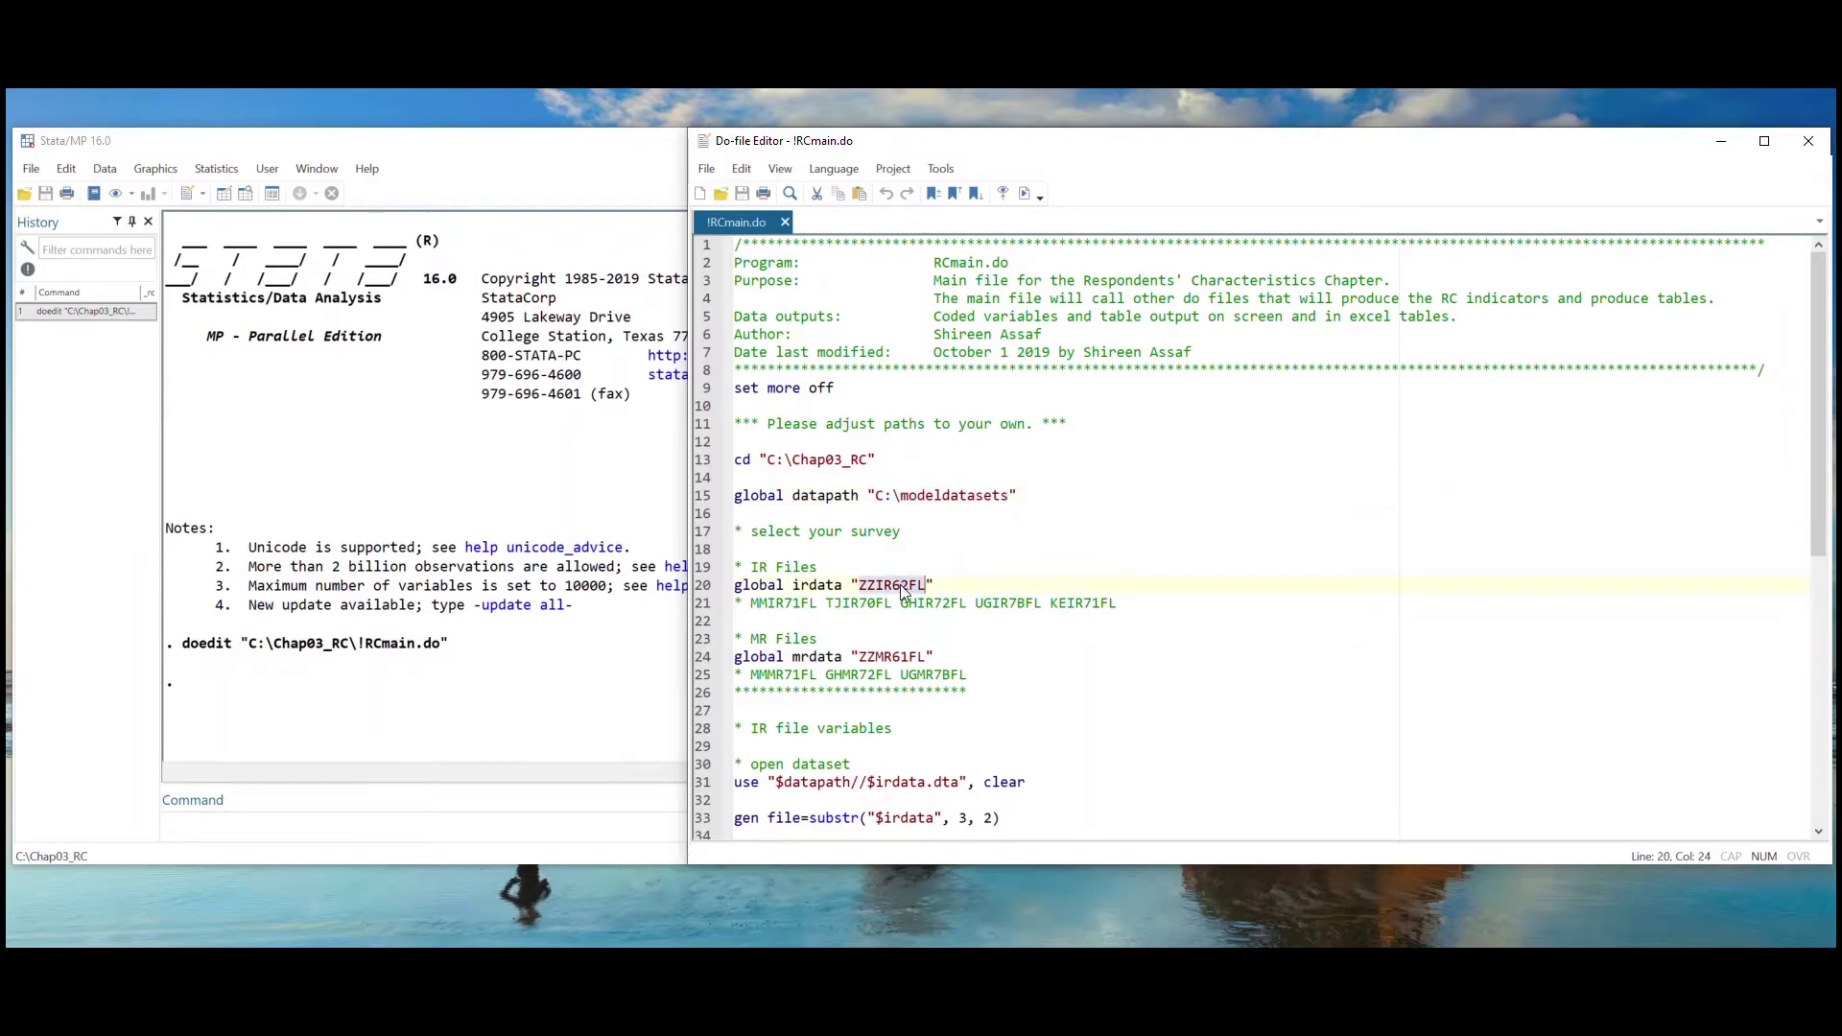
pyautogui.doubleClick(890, 658)
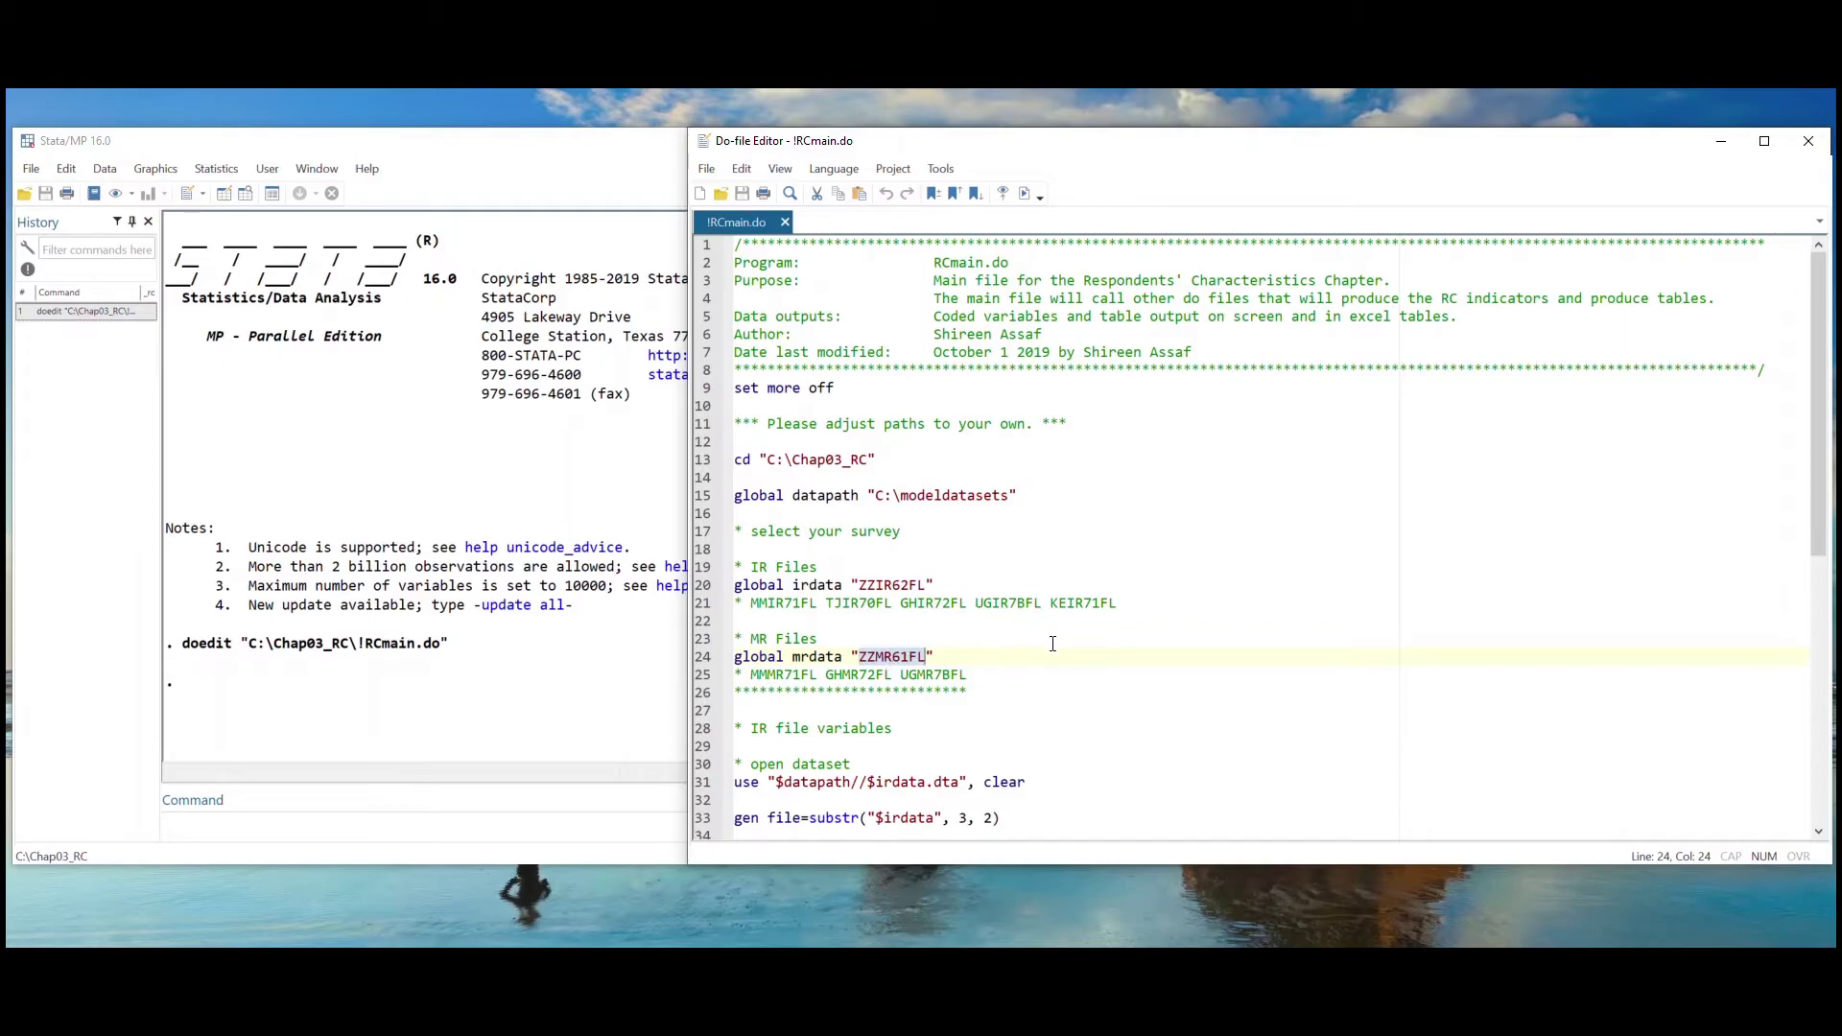
pyautogui.scroll(-2, 1052, 644)
pyautogui.scroll(-3, 1053, 644)
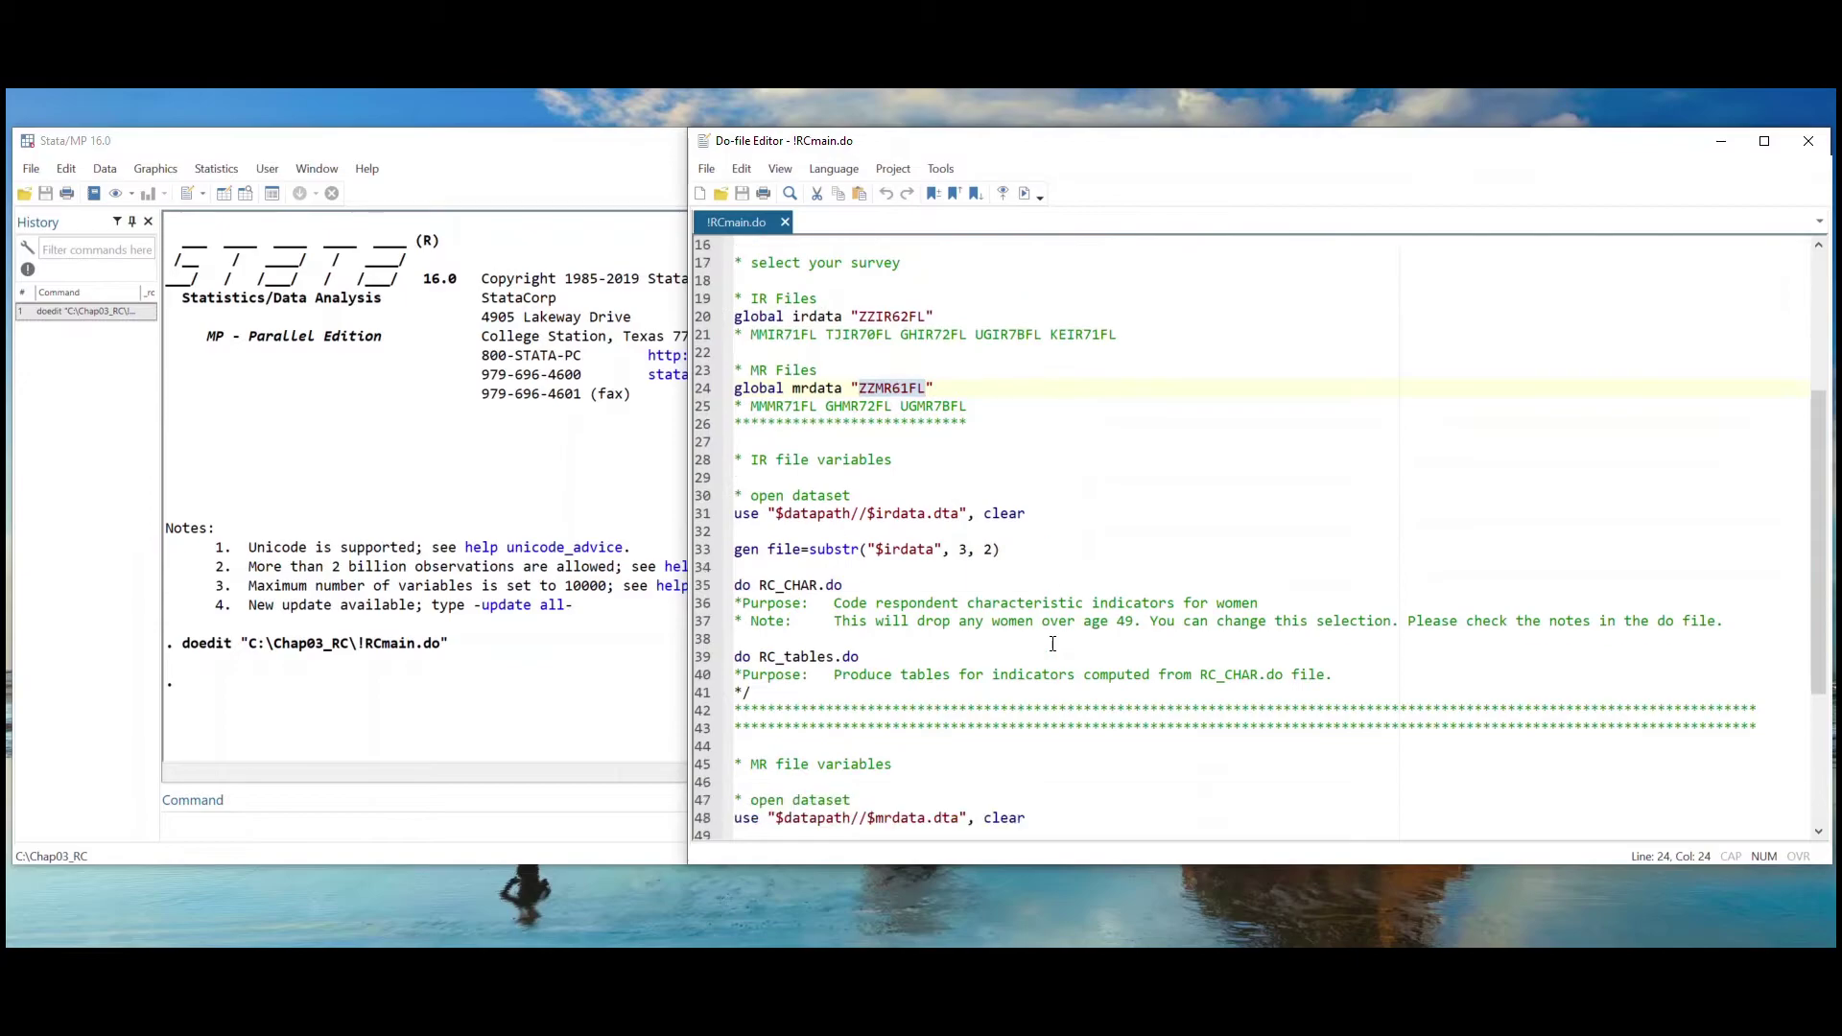
pyautogui.scroll(-2, 1053, 644)
pyautogui.scroll(-2, 1053, 643)
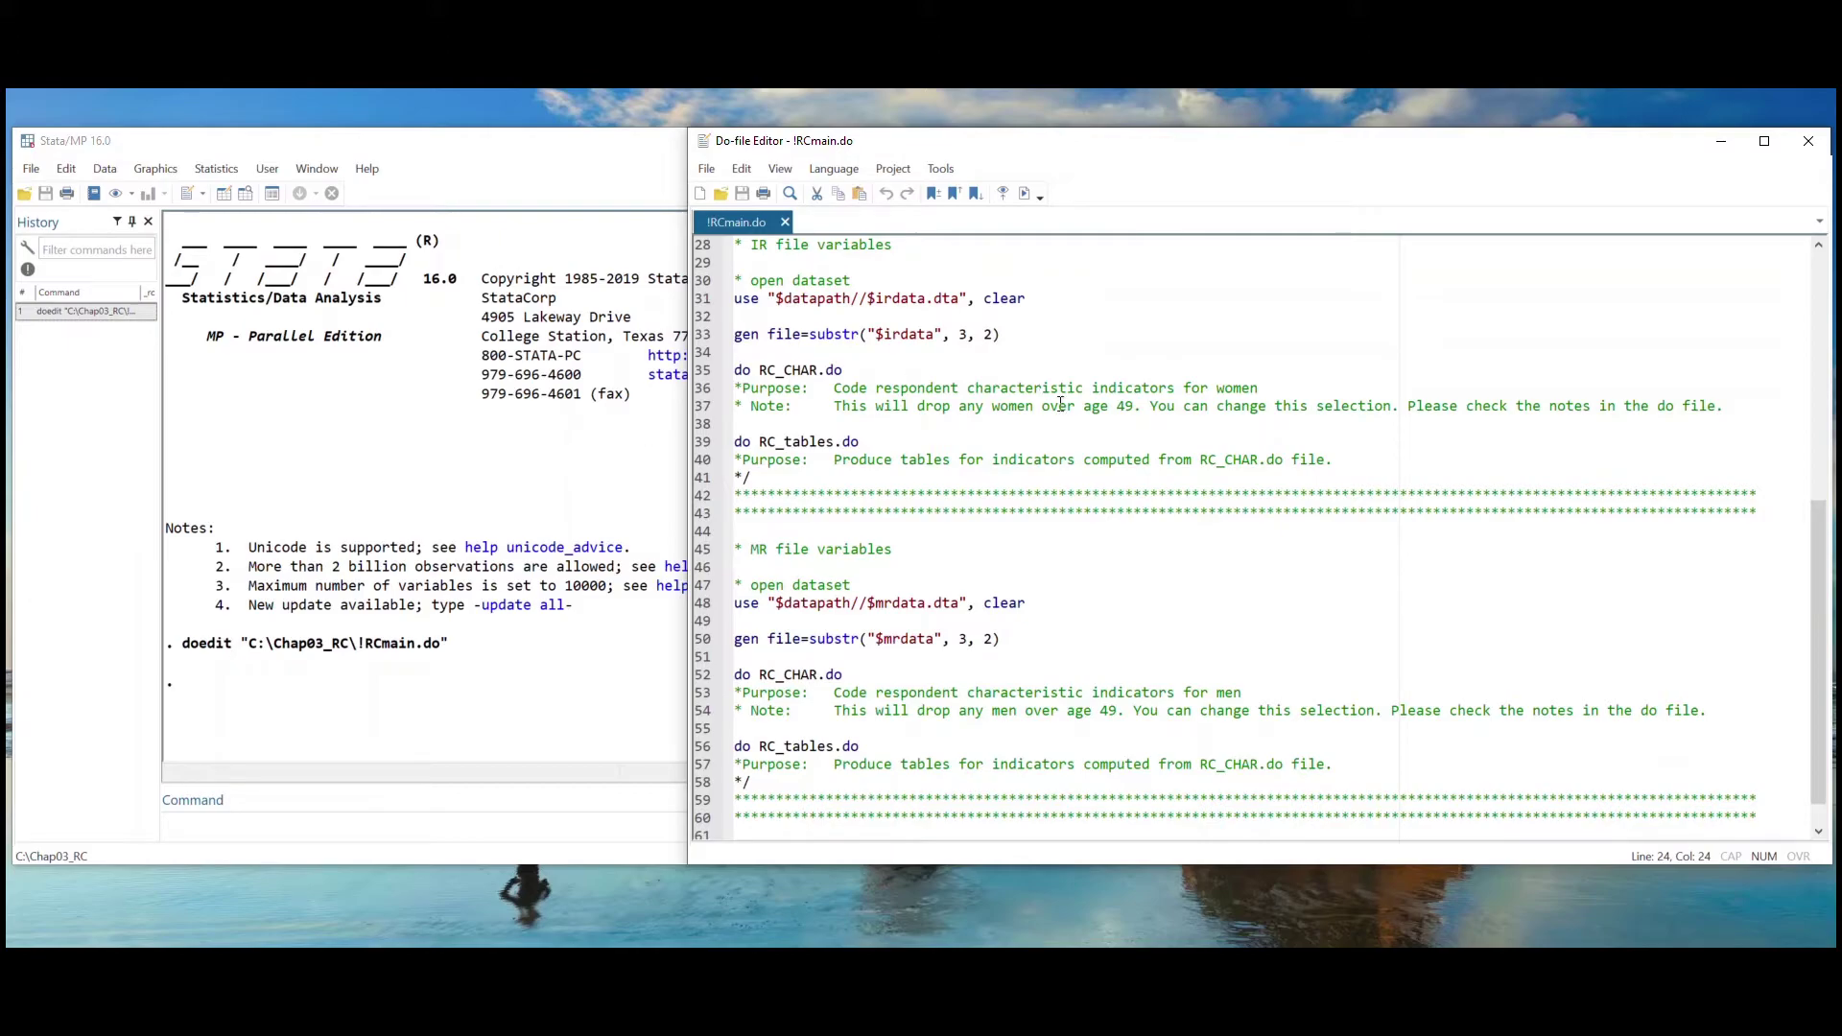
pyautogui.scroll(1, 1049, 422)
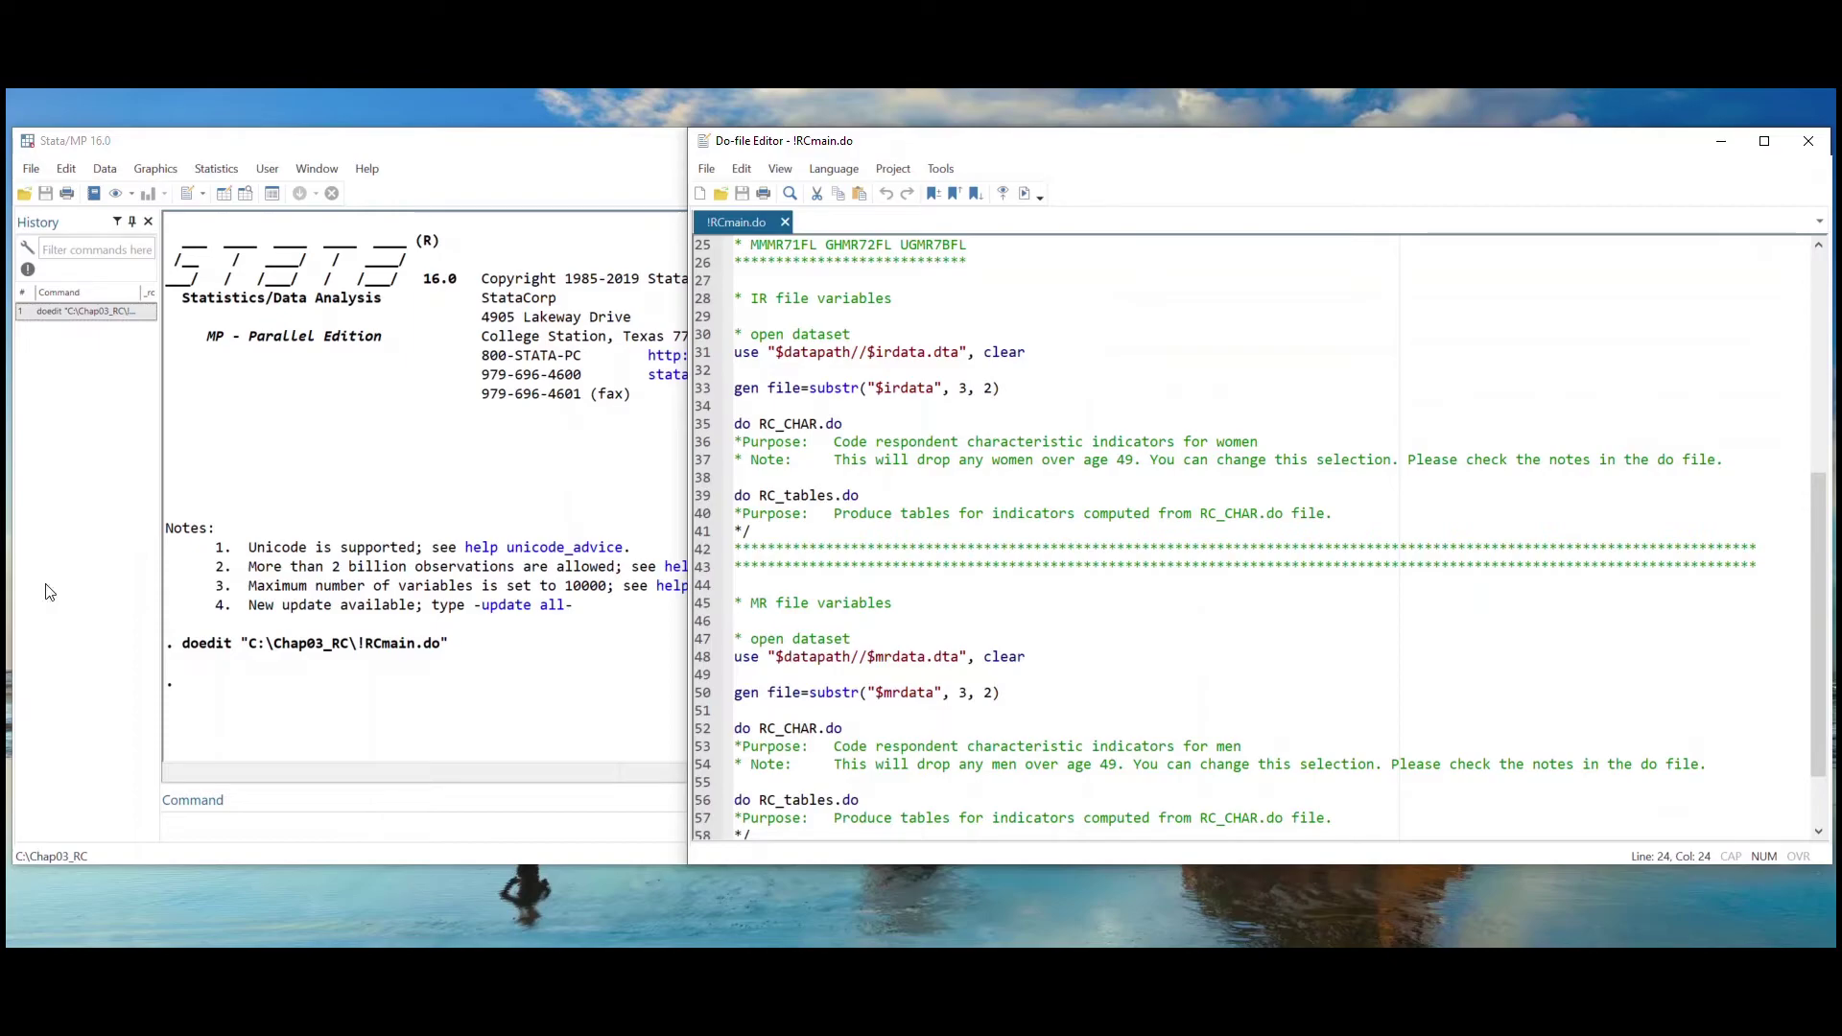
# Open RC_CHAR.do from Chap03_RC and highlight its header lines 1–12.
pyautogui.click(722, 195)
pyautogui.click(1286, 386)
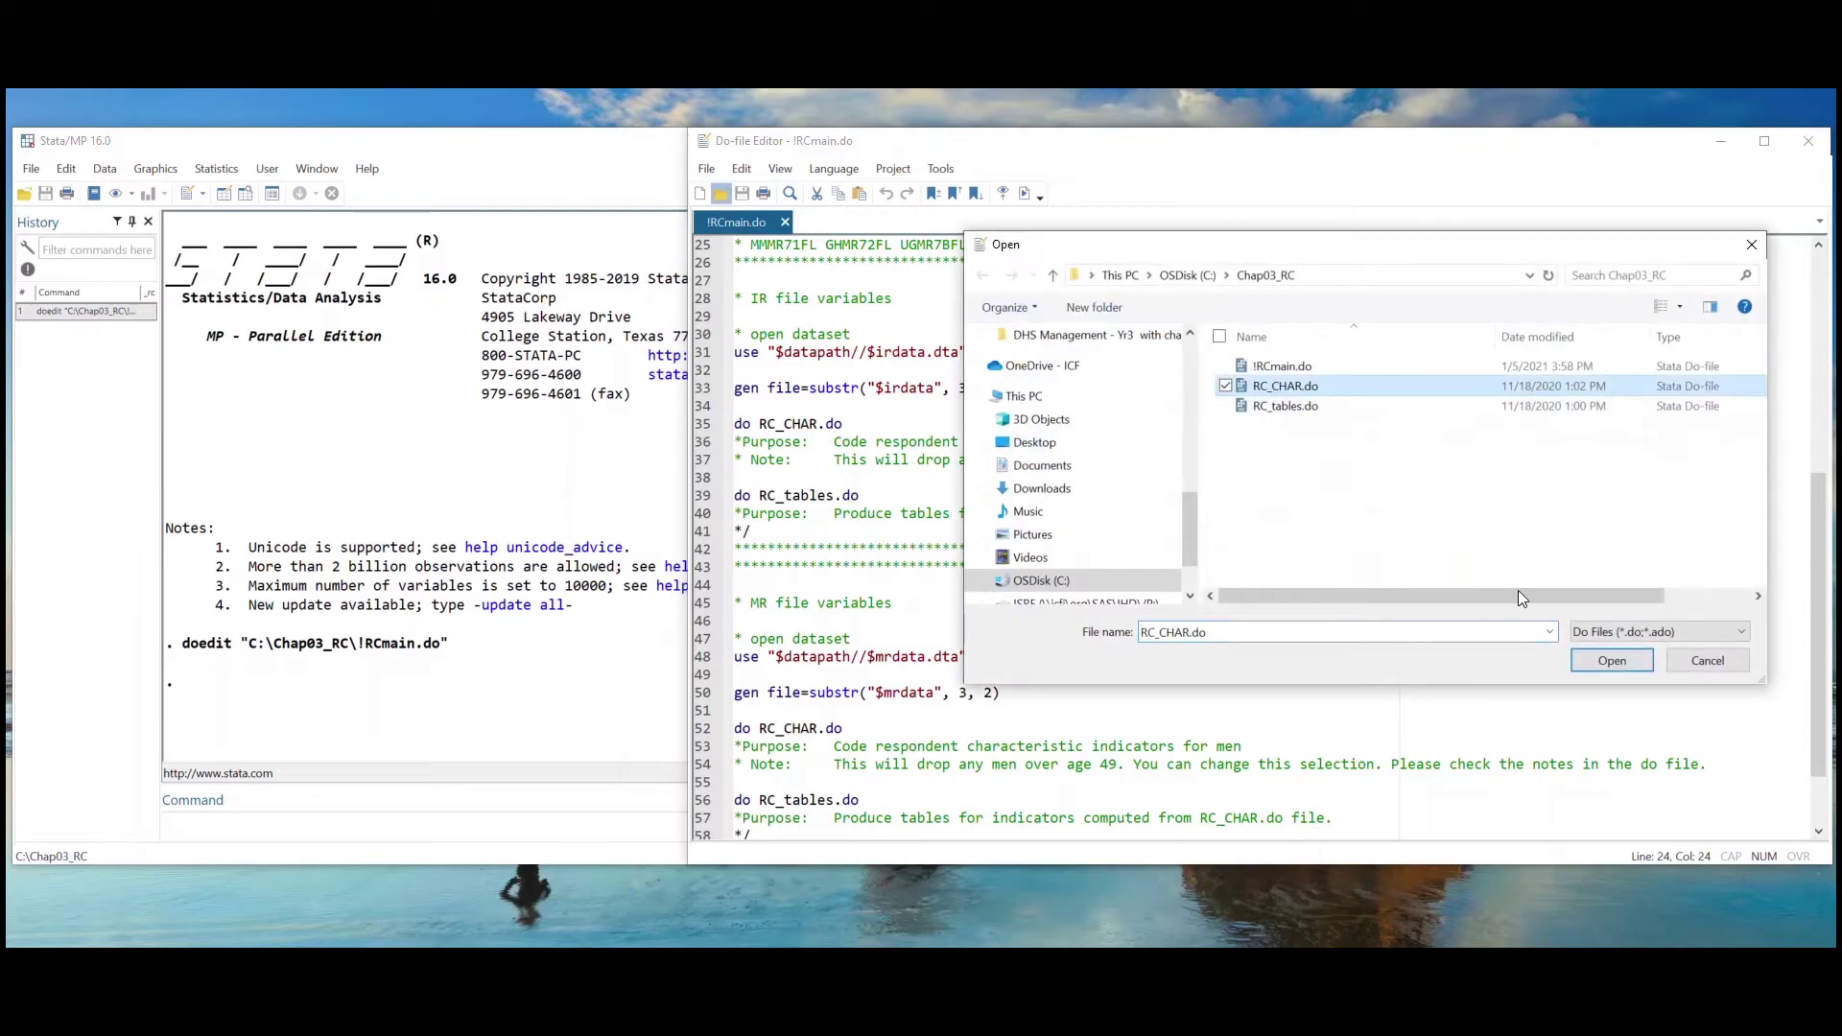
pyautogui.click(1610, 660)
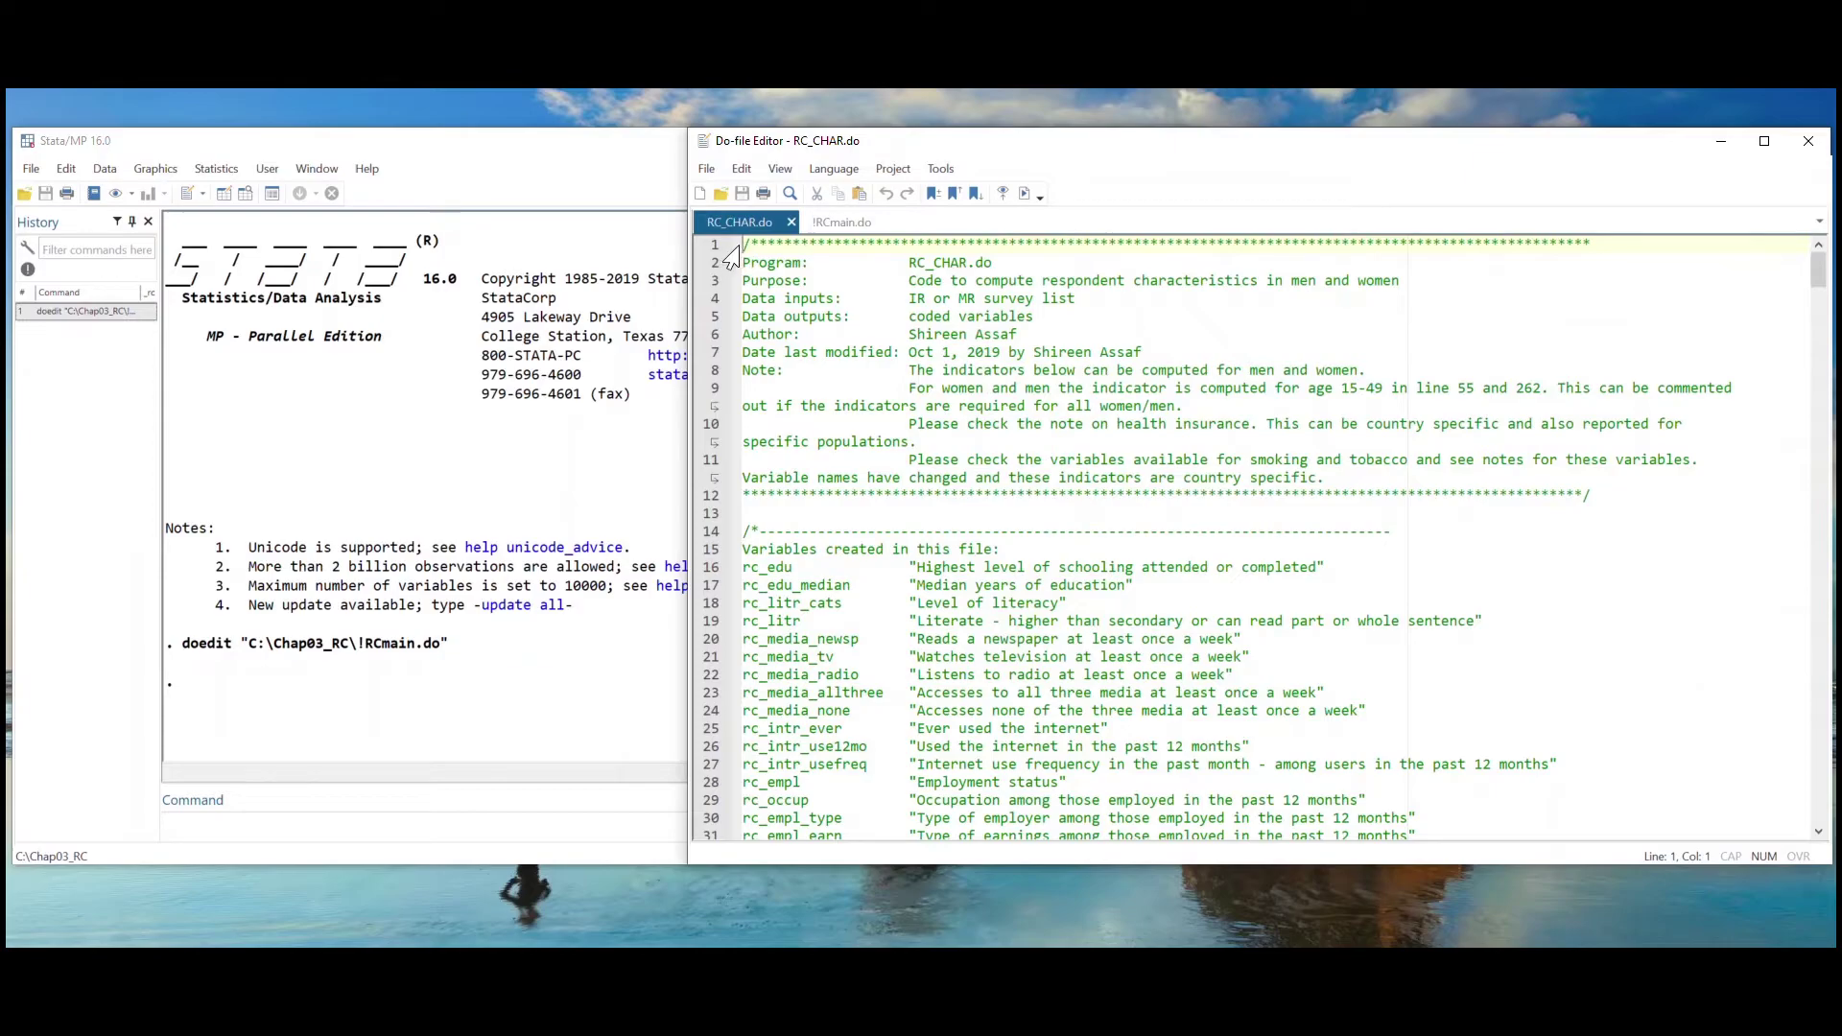
pyautogui.moveTo(743, 244); pyautogui.dragTo(1603, 498)
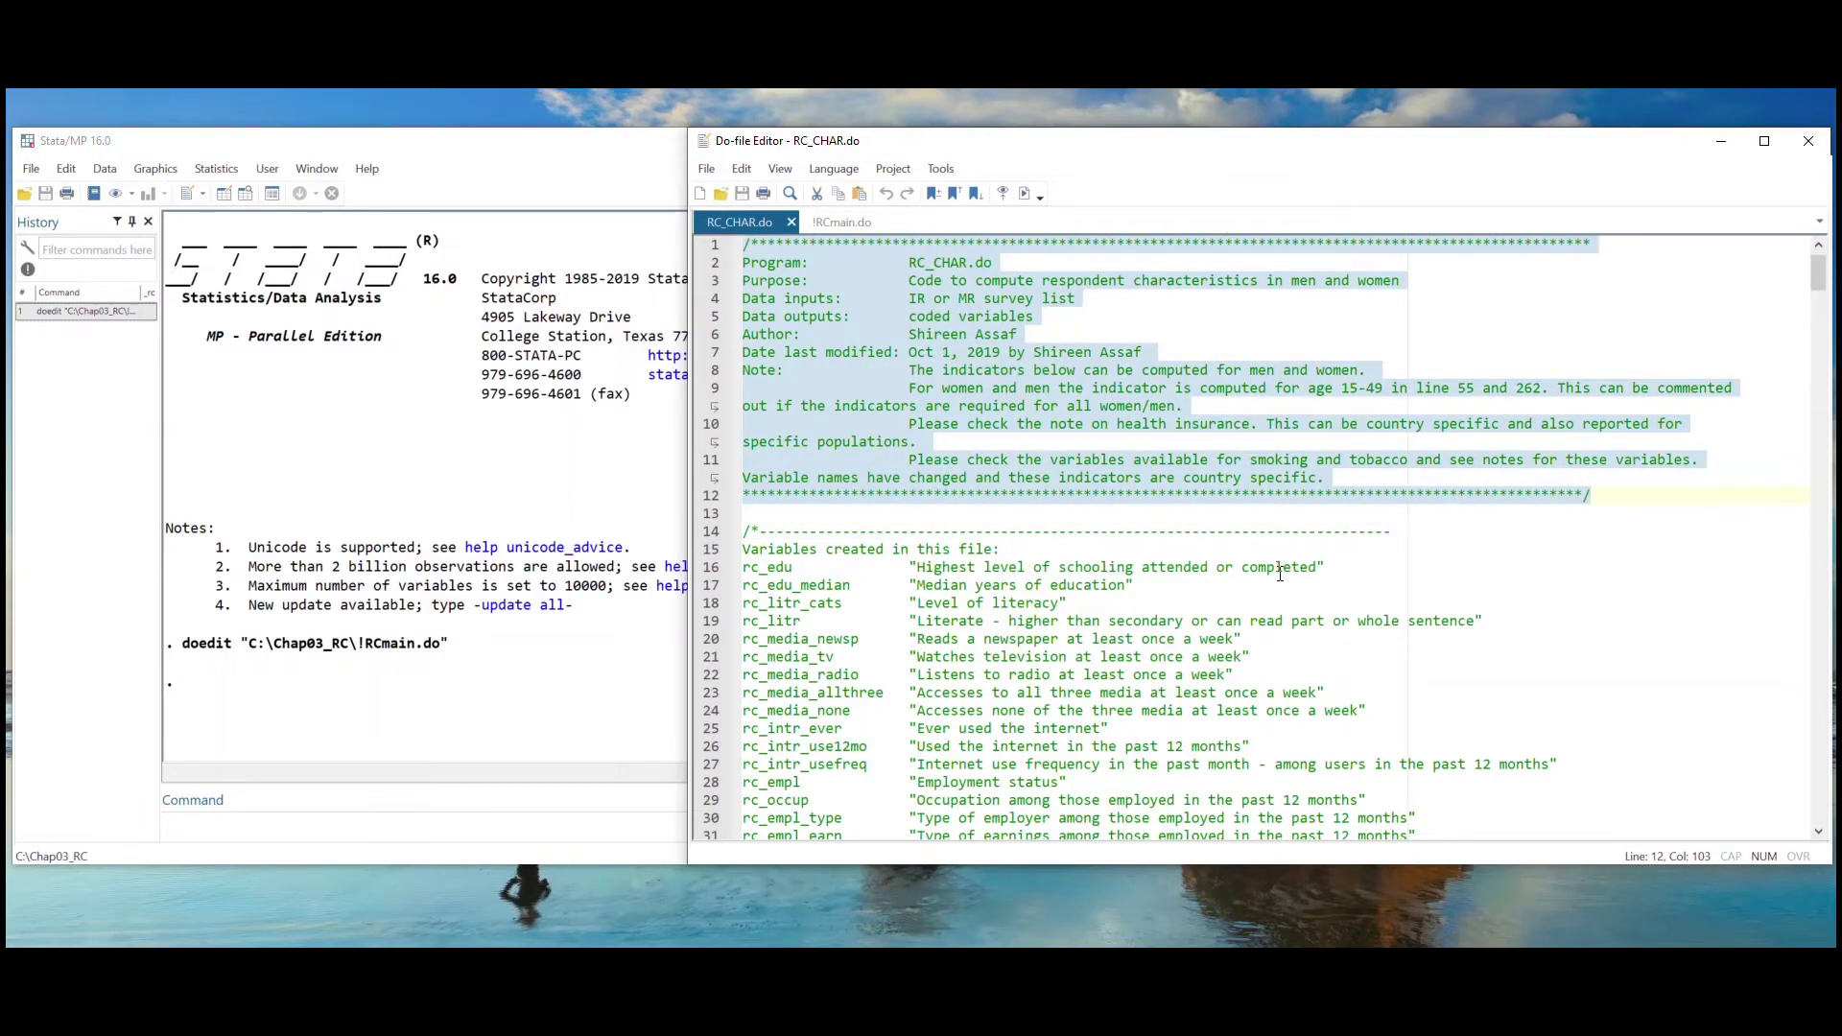
# Highlight the variables-created heading, then mark the IR file condition on line 54.
pyautogui.scroll(-3, 1280, 573)
pyautogui.scroll(-1, 1247, 557)
pyautogui.click(828, 331)
pyautogui.moveTo(828, 331); pyautogui.dragTo(997, 329)
pyautogui.click(1063, 370)
pyautogui.scroll(-2, 1064, 373)
pyautogui.scroll(-3, 1064, 372)
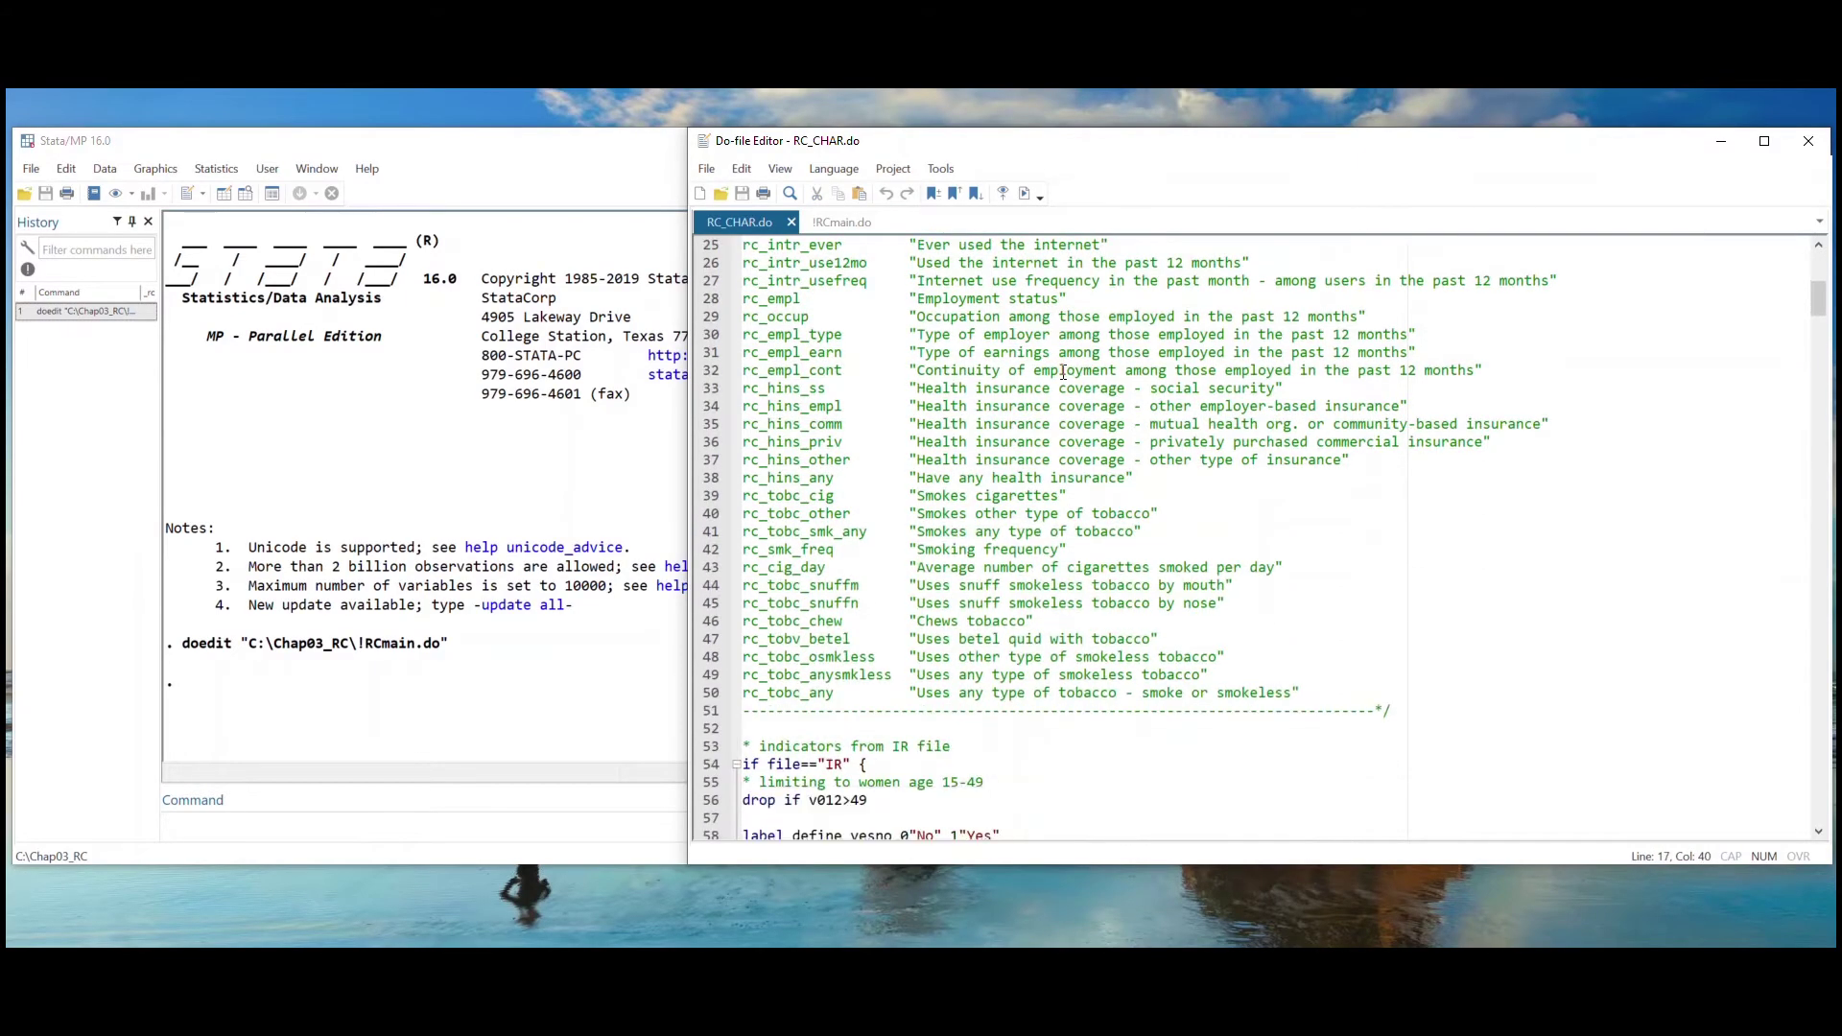
pyautogui.scroll(-2, 1063, 372)
pyautogui.scroll(-1, 1017, 422)
pyautogui.scroll(-1, 971, 477)
pyautogui.scroll(-2, 971, 478)
pyautogui.scroll(-1, 959, 509)
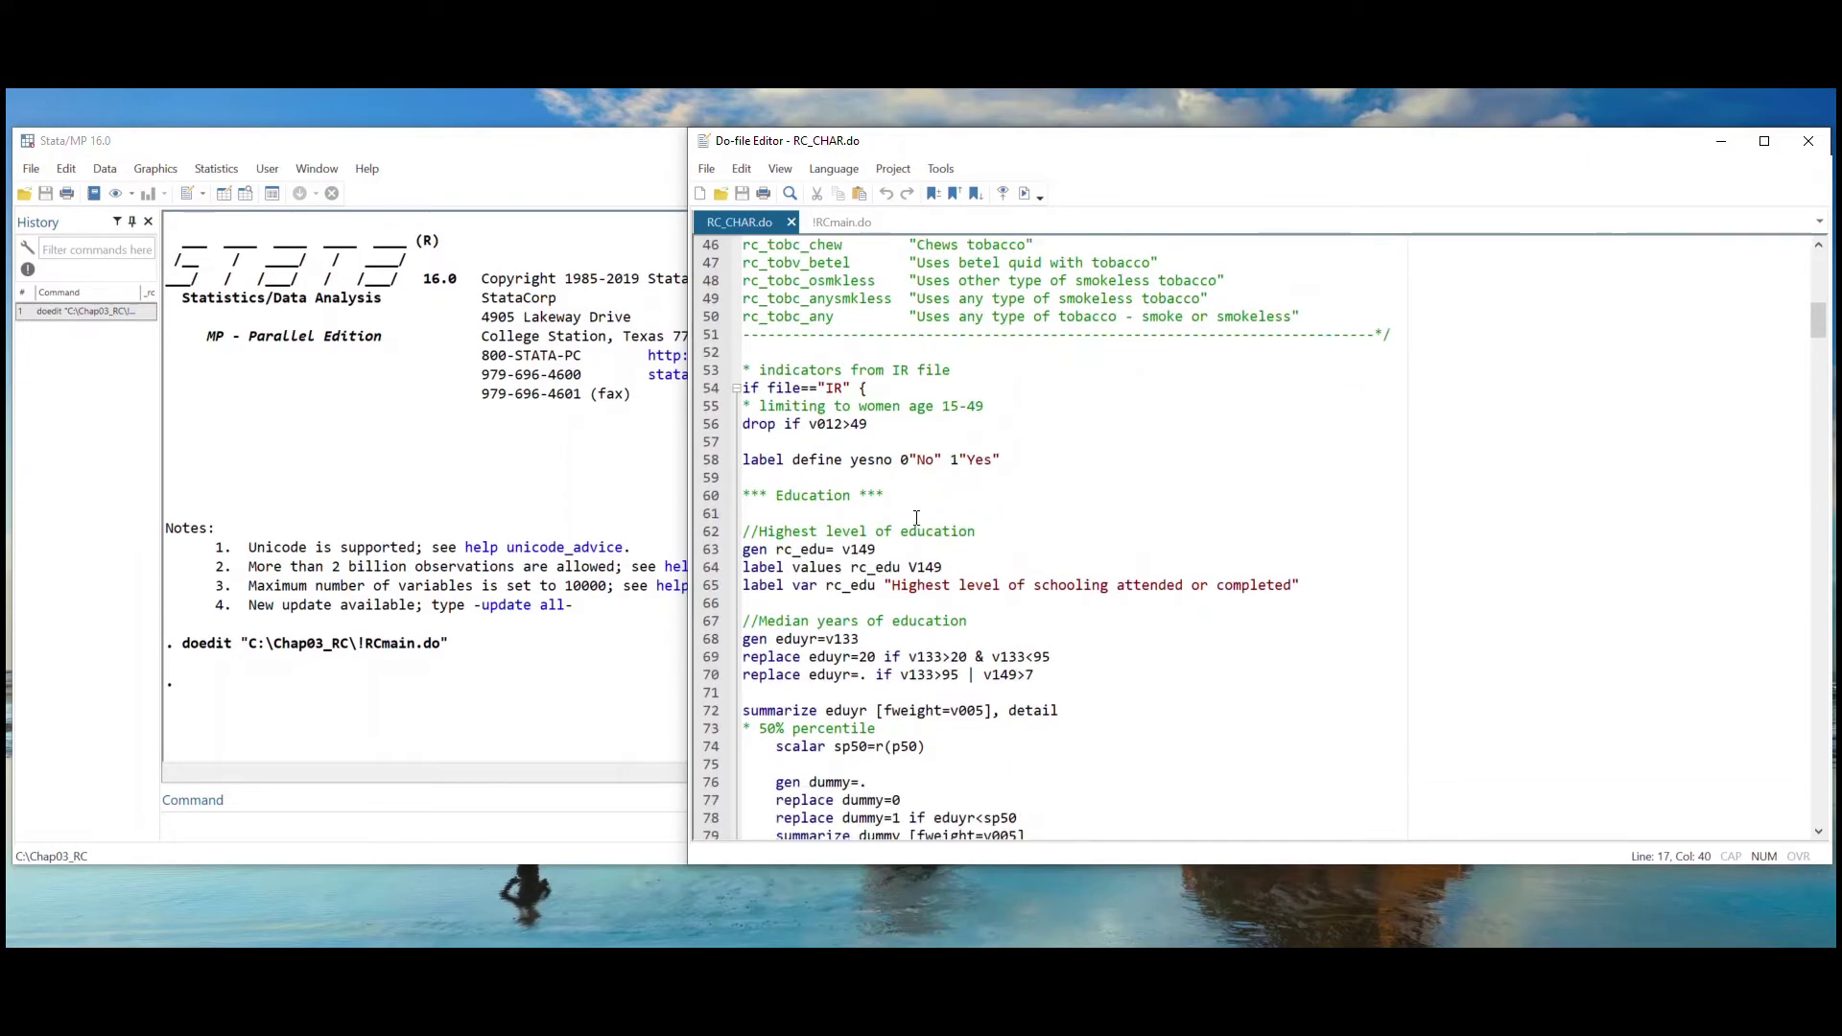
pyautogui.doubleClick(832, 387)
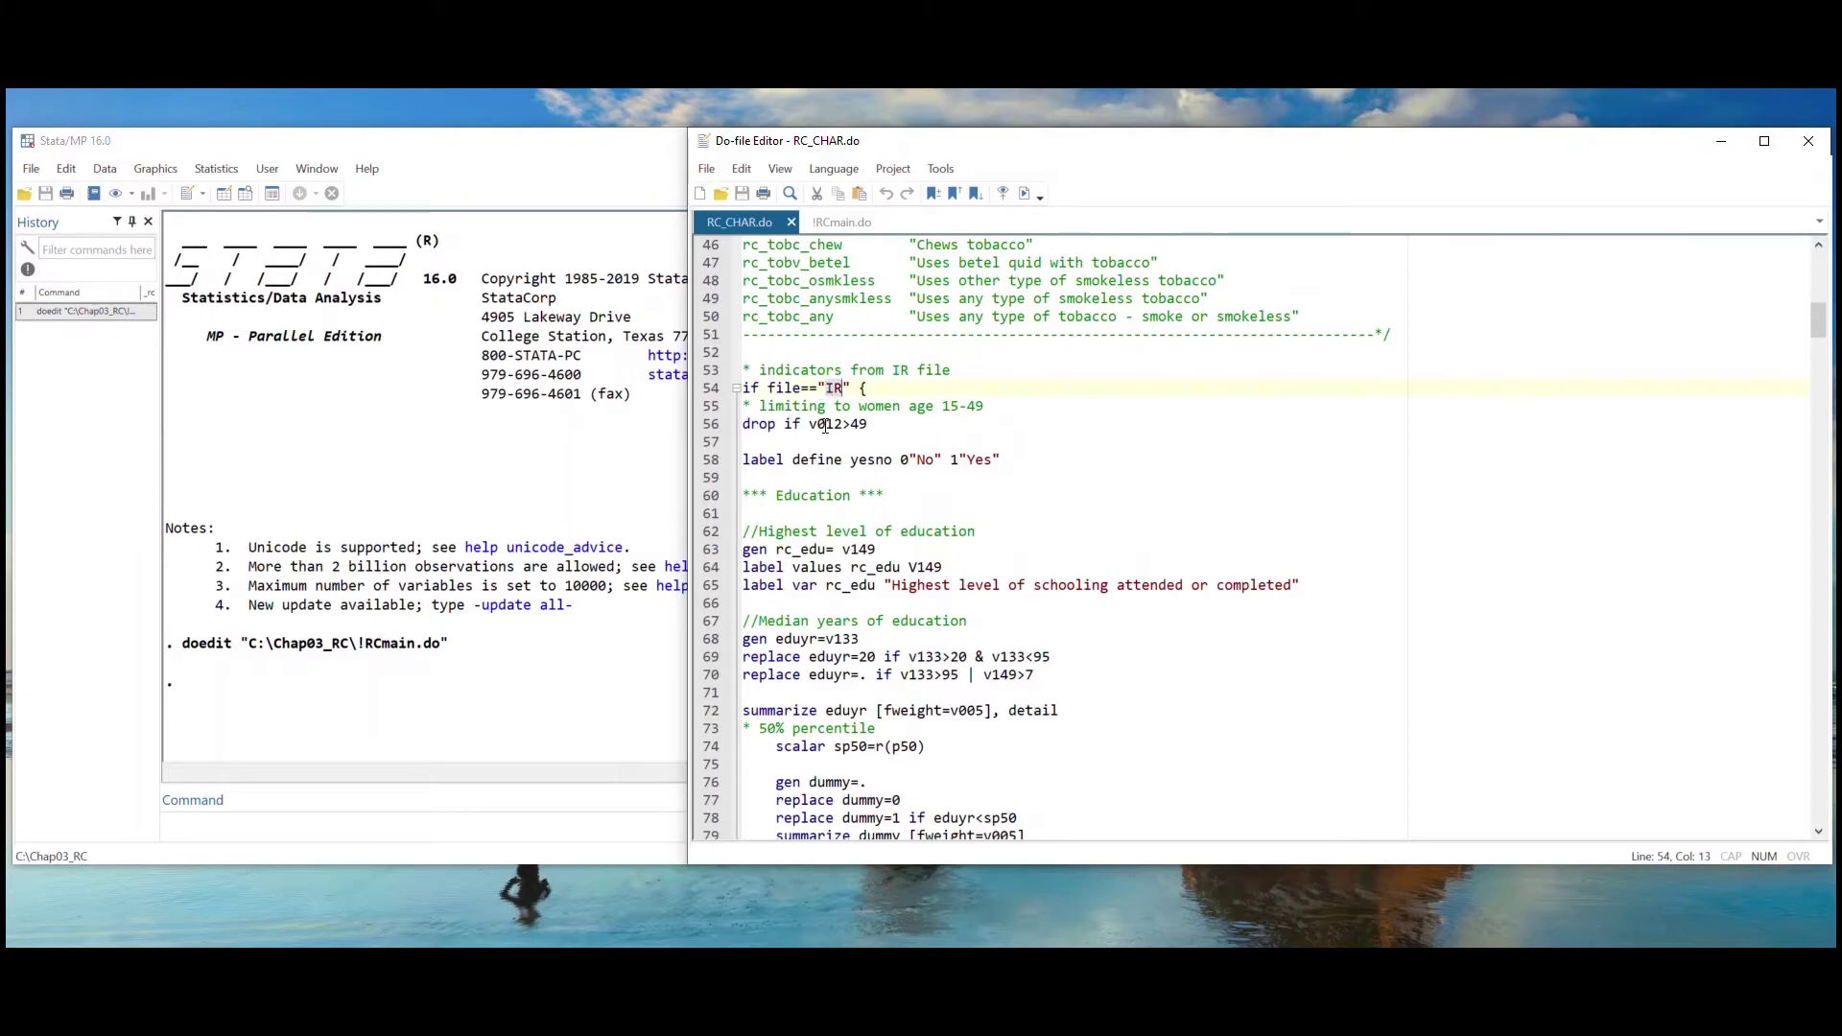
# Scroll down to the MR file condition on line 274 and mark it.
pyautogui.scroll(-9, 852, 584)
pyautogui.scroll(-2, 852, 583)
pyautogui.scroll(-6, 852, 584)
pyautogui.scroll(-9, 852, 583)
pyautogui.scroll(-2, 852, 583)
pyautogui.scroll(-5, 852, 584)
pyautogui.scroll(-5, 852, 583)
pyautogui.scroll(-5, 852, 583)
pyautogui.scroll(-4, 852, 584)
pyautogui.scroll(-6, 852, 583)
pyautogui.scroll(-7, 852, 584)
pyautogui.scroll(-6, 844, 576)
pyautogui.doubleClick(837, 574)
pyautogui.scroll(-1, 839, 572)
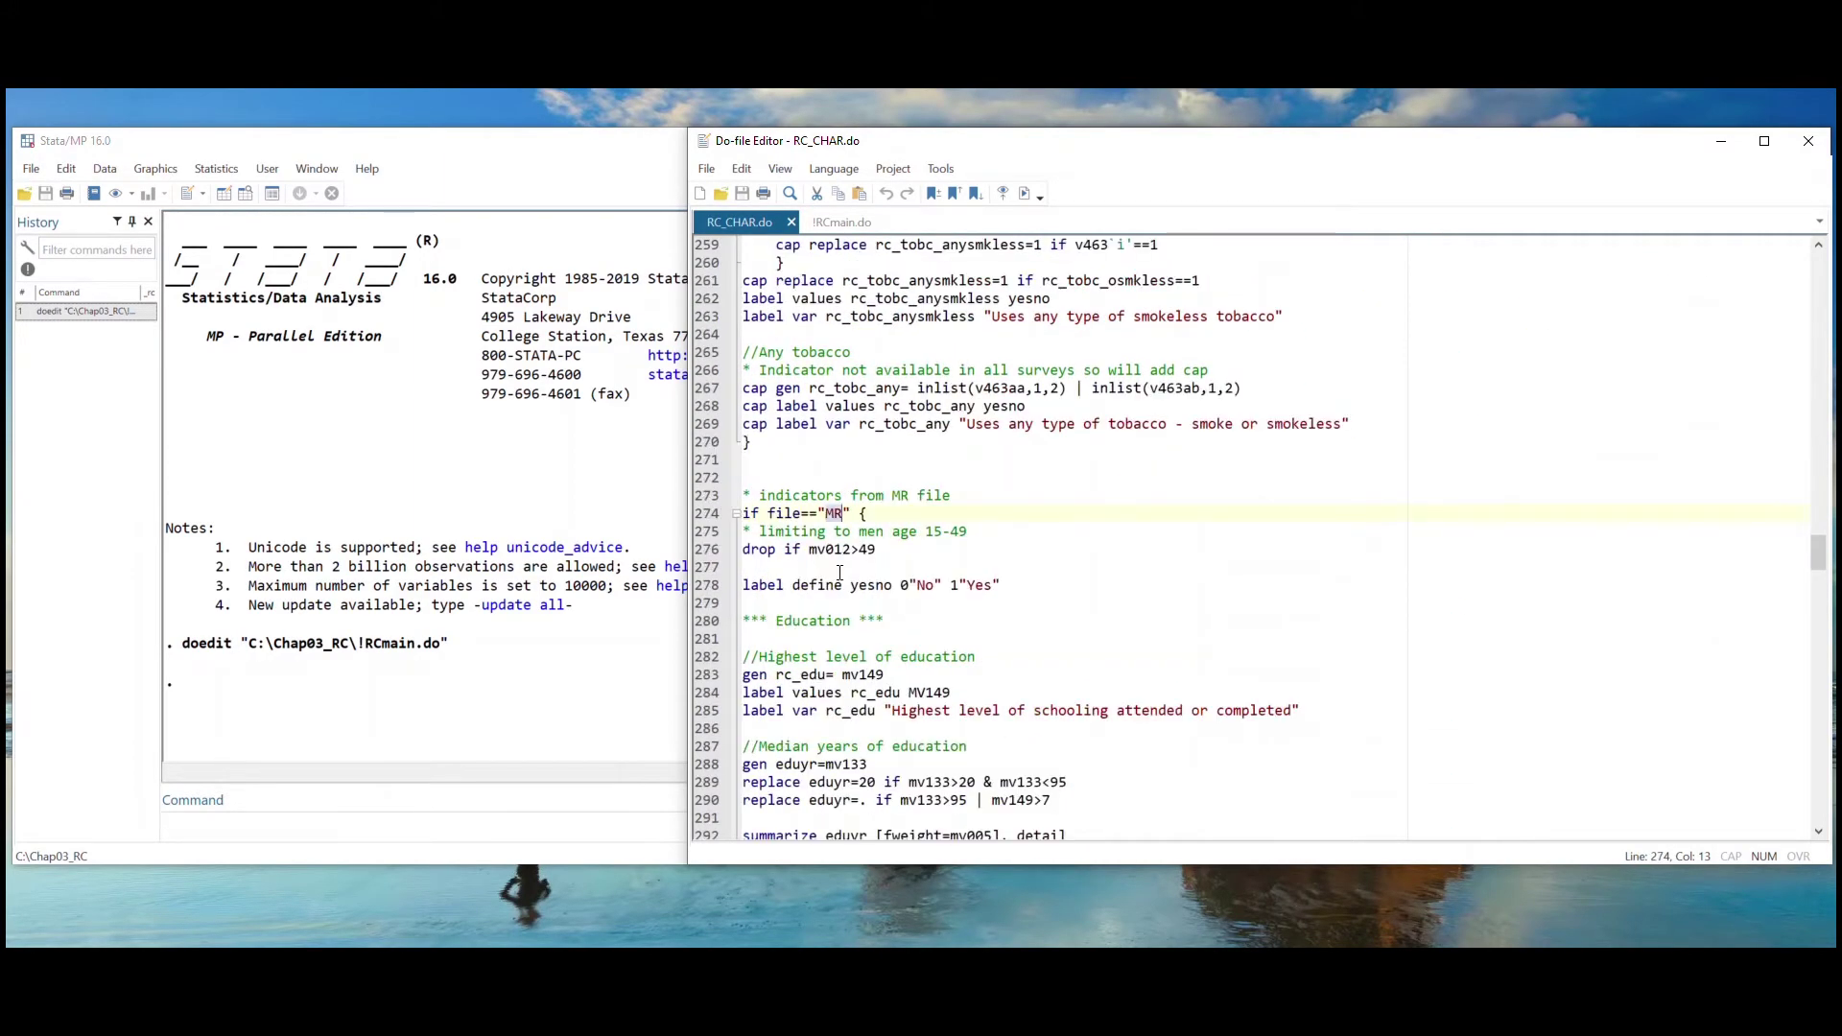
# Highlight the header notes on the 15–49 age limit, health insurance and tobacco.
pyautogui.scroll(20, 839, 573)
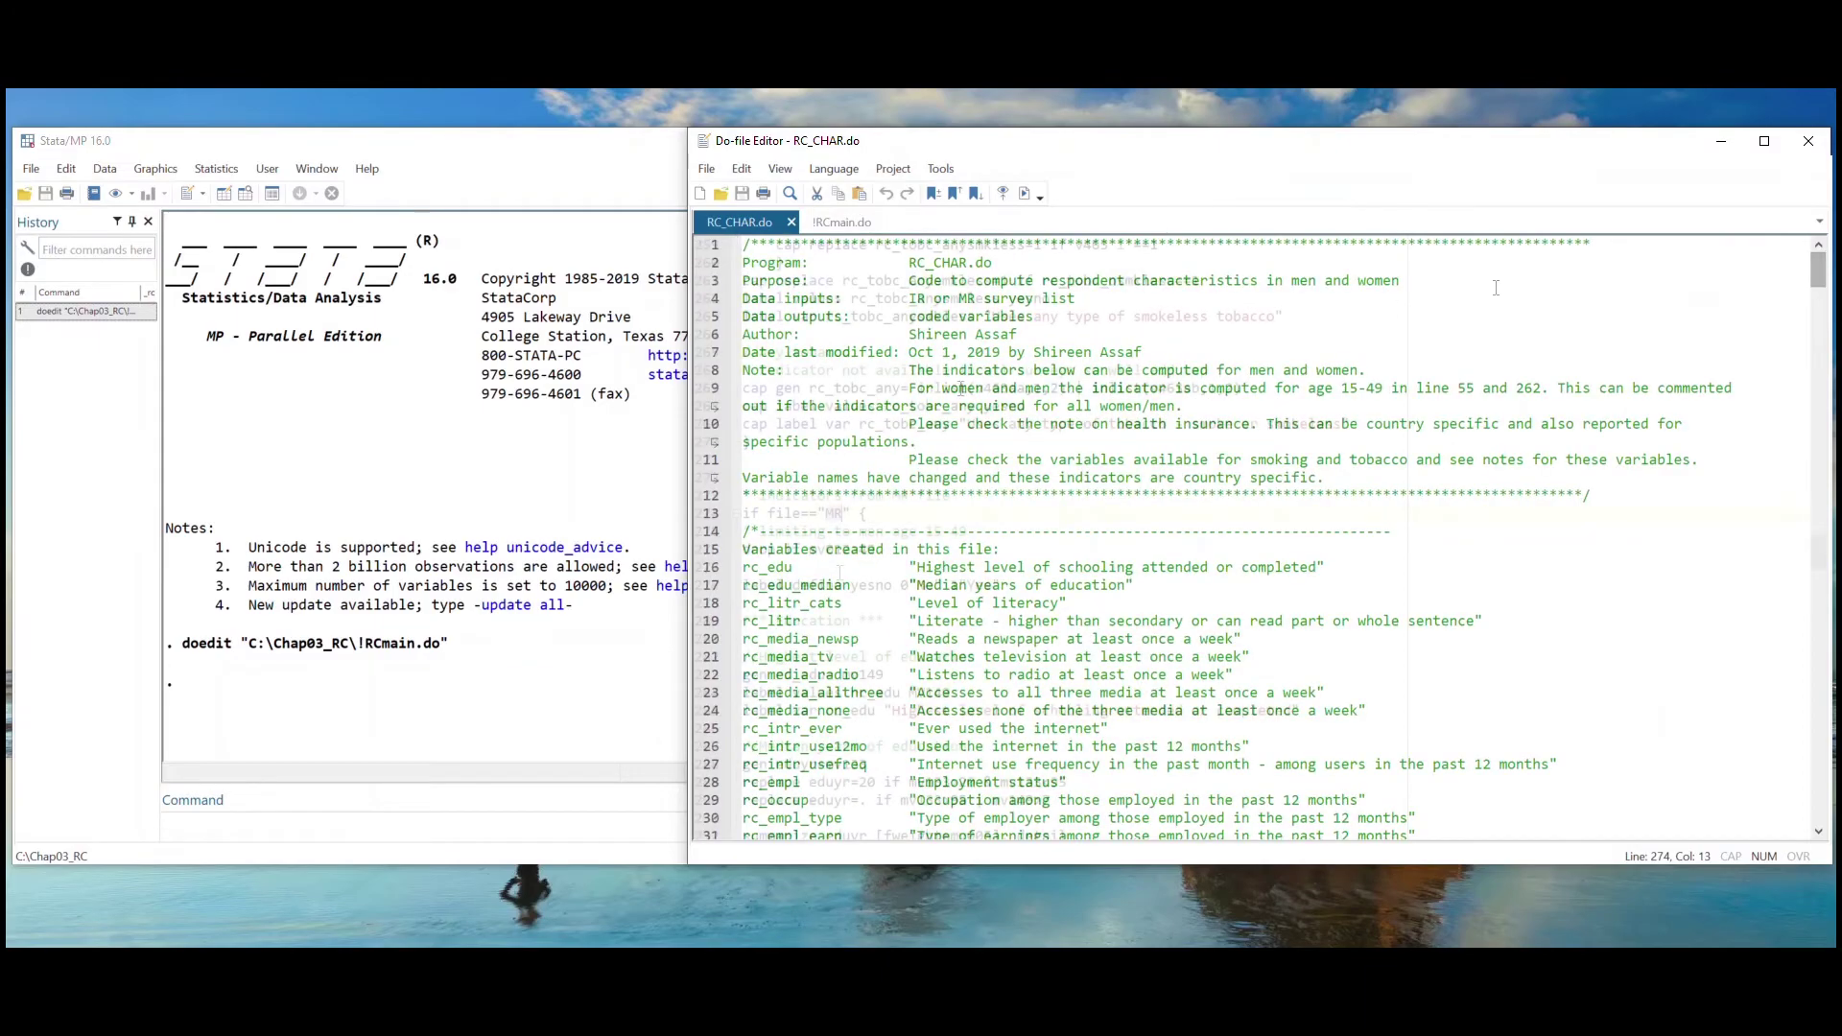
pyautogui.click(912, 371)
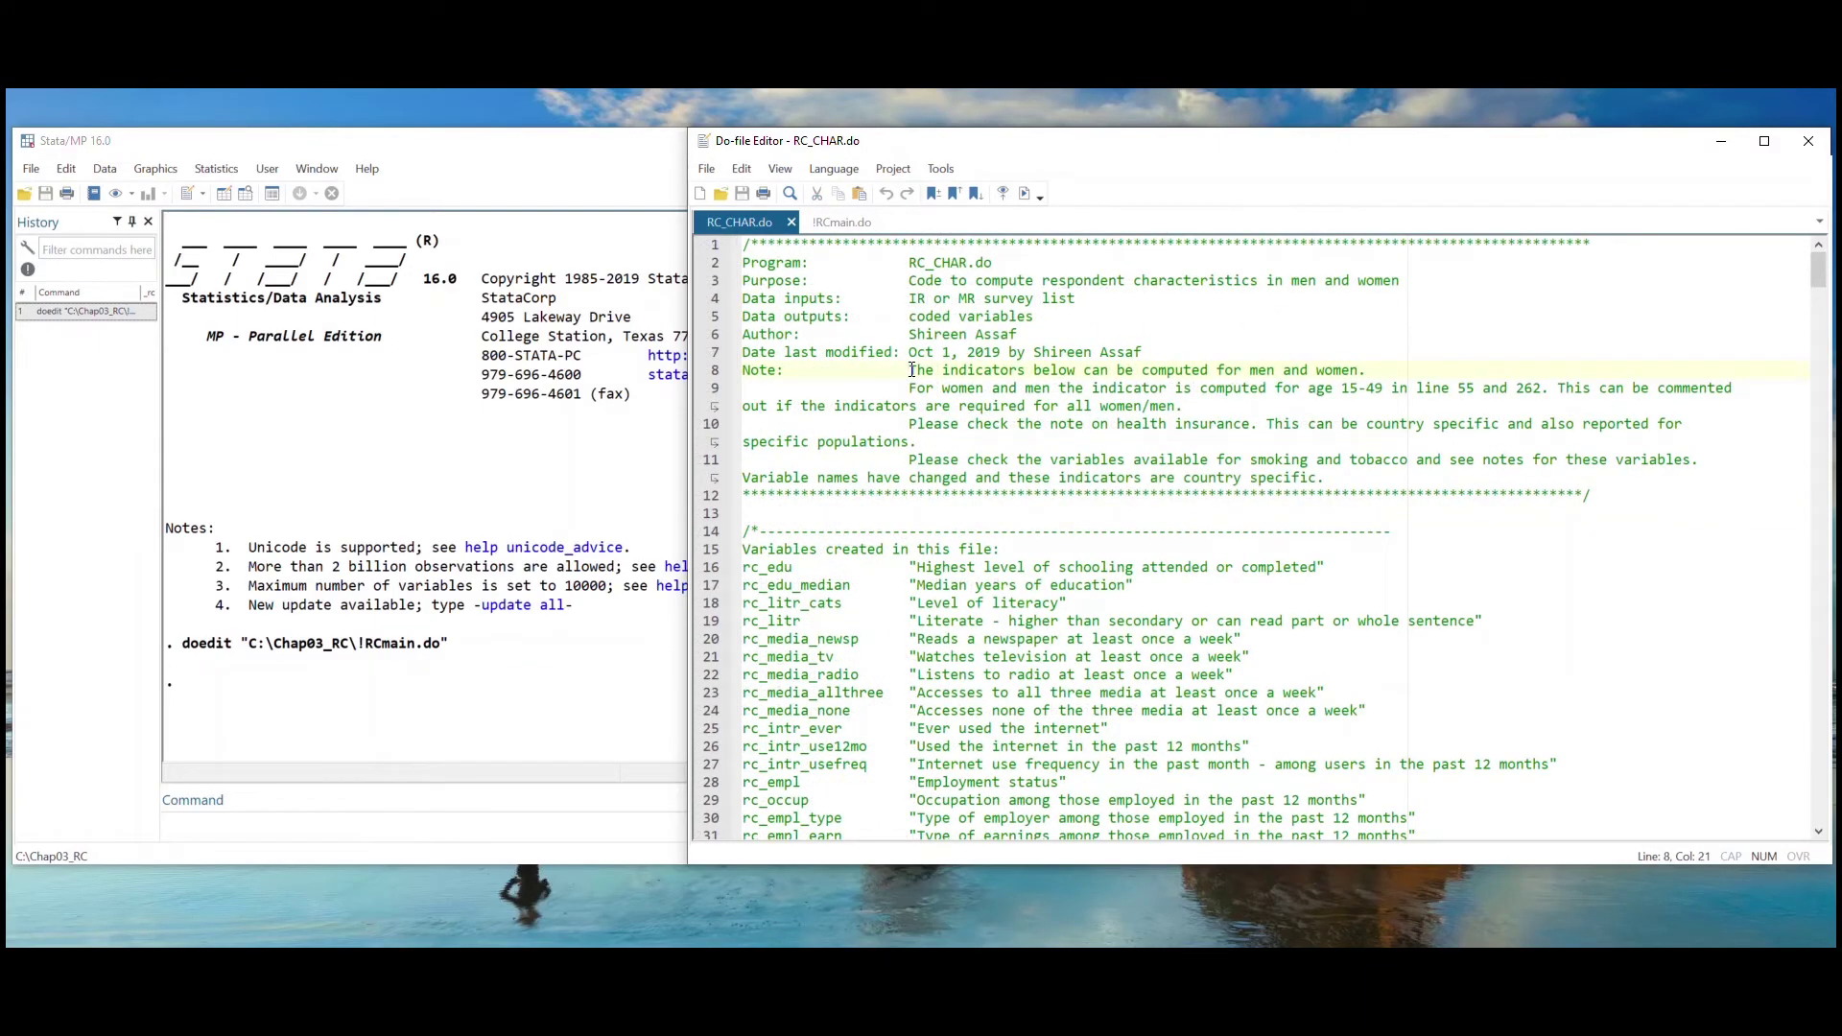
pyautogui.moveTo(910, 388); pyautogui.dragTo(1187, 404)
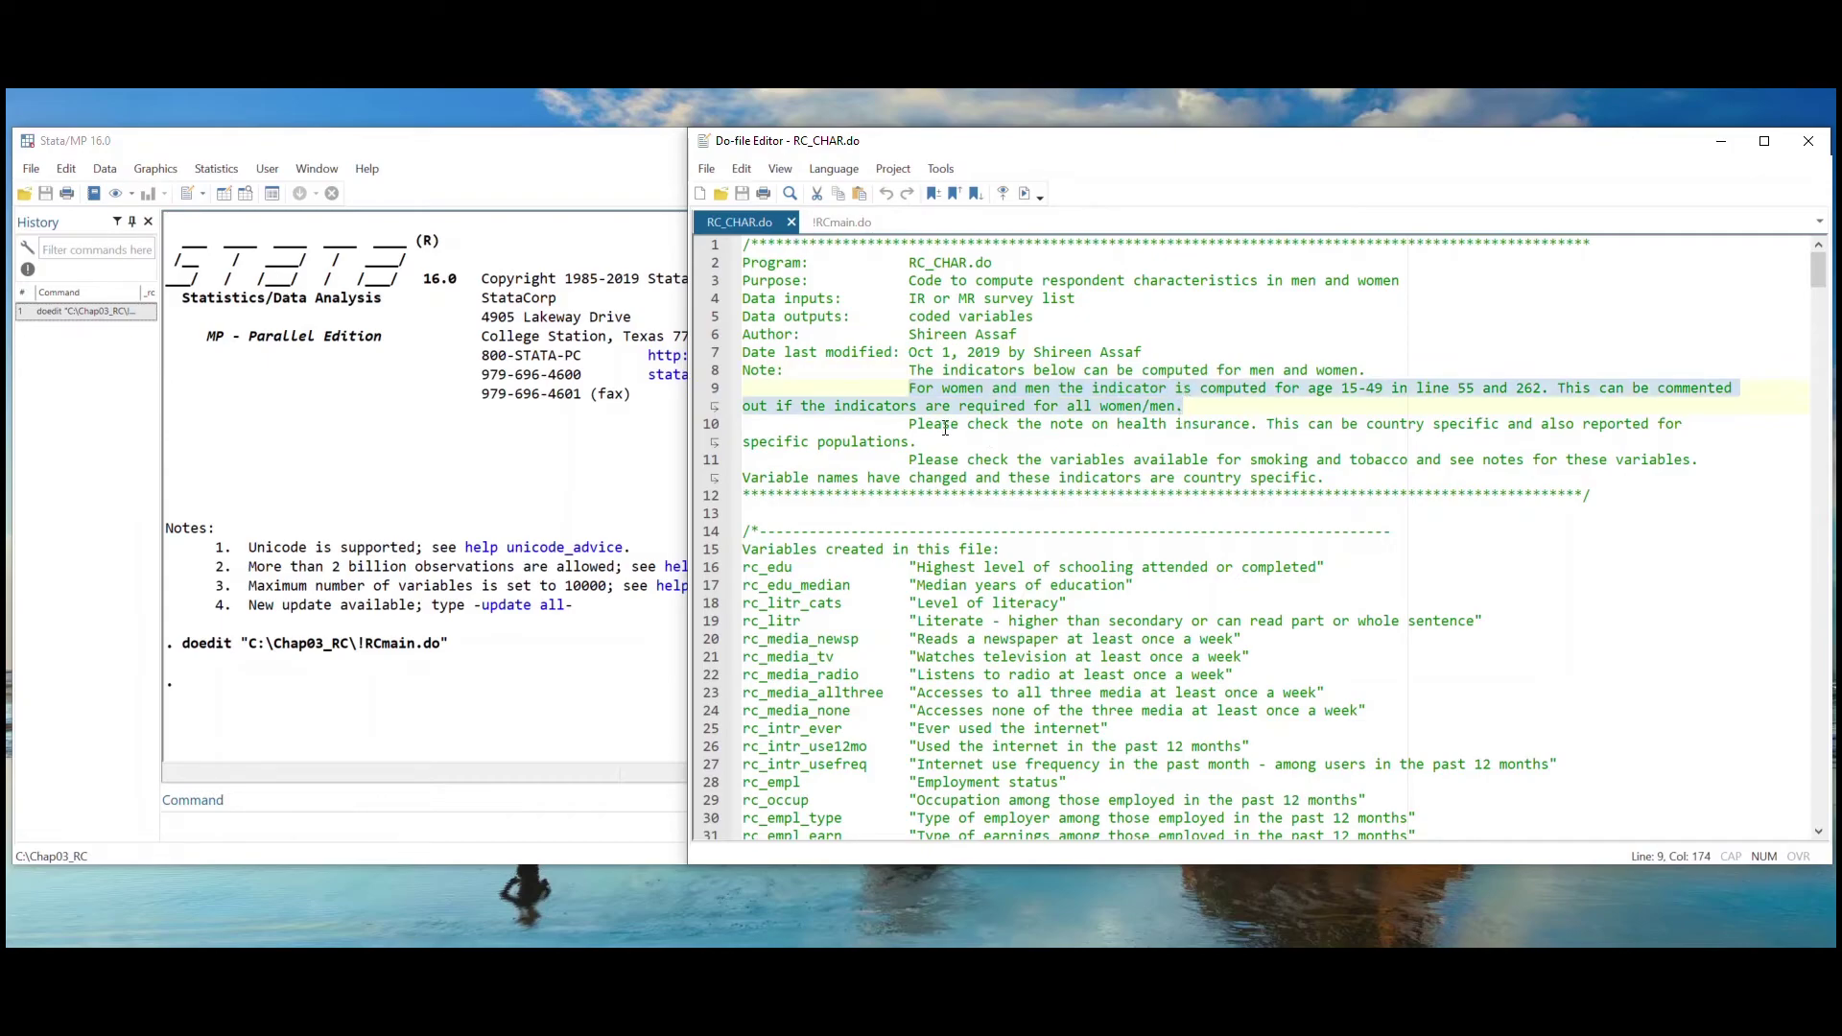
pyautogui.moveTo(909, 423); pyautogui.dragTo(1338, 482)
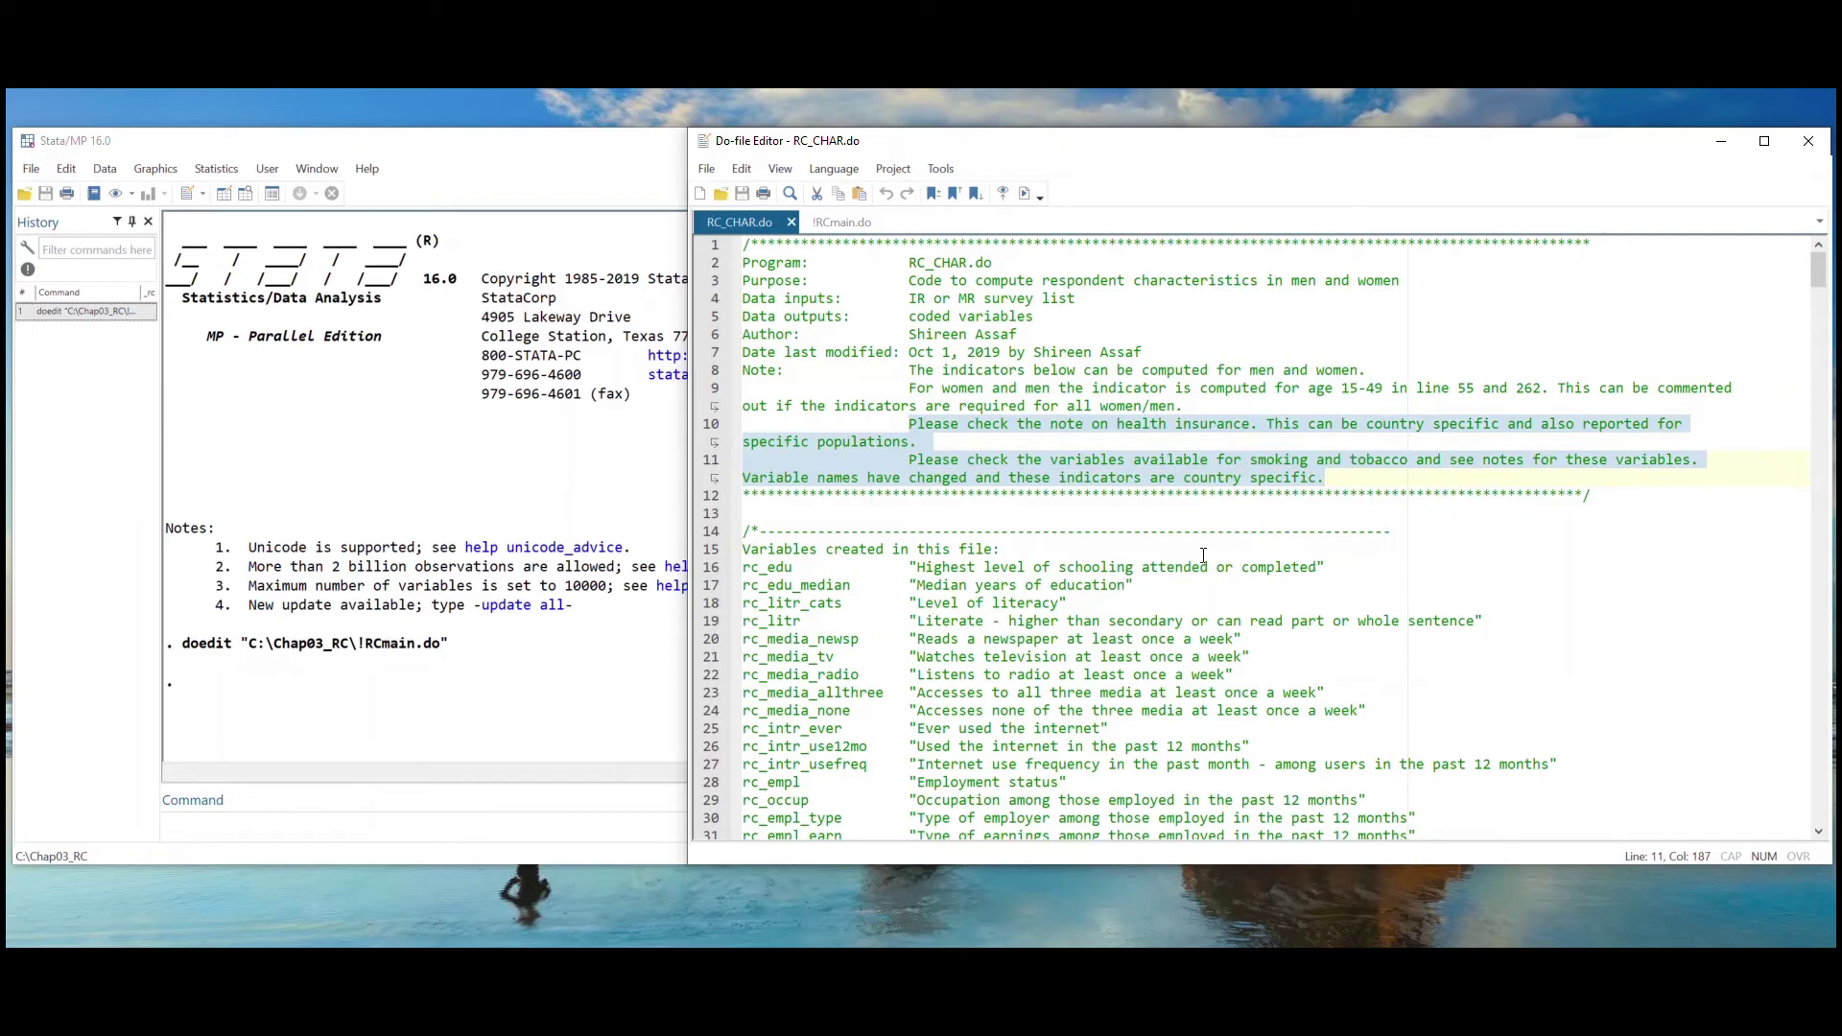
pyautogui.click(917, 334)
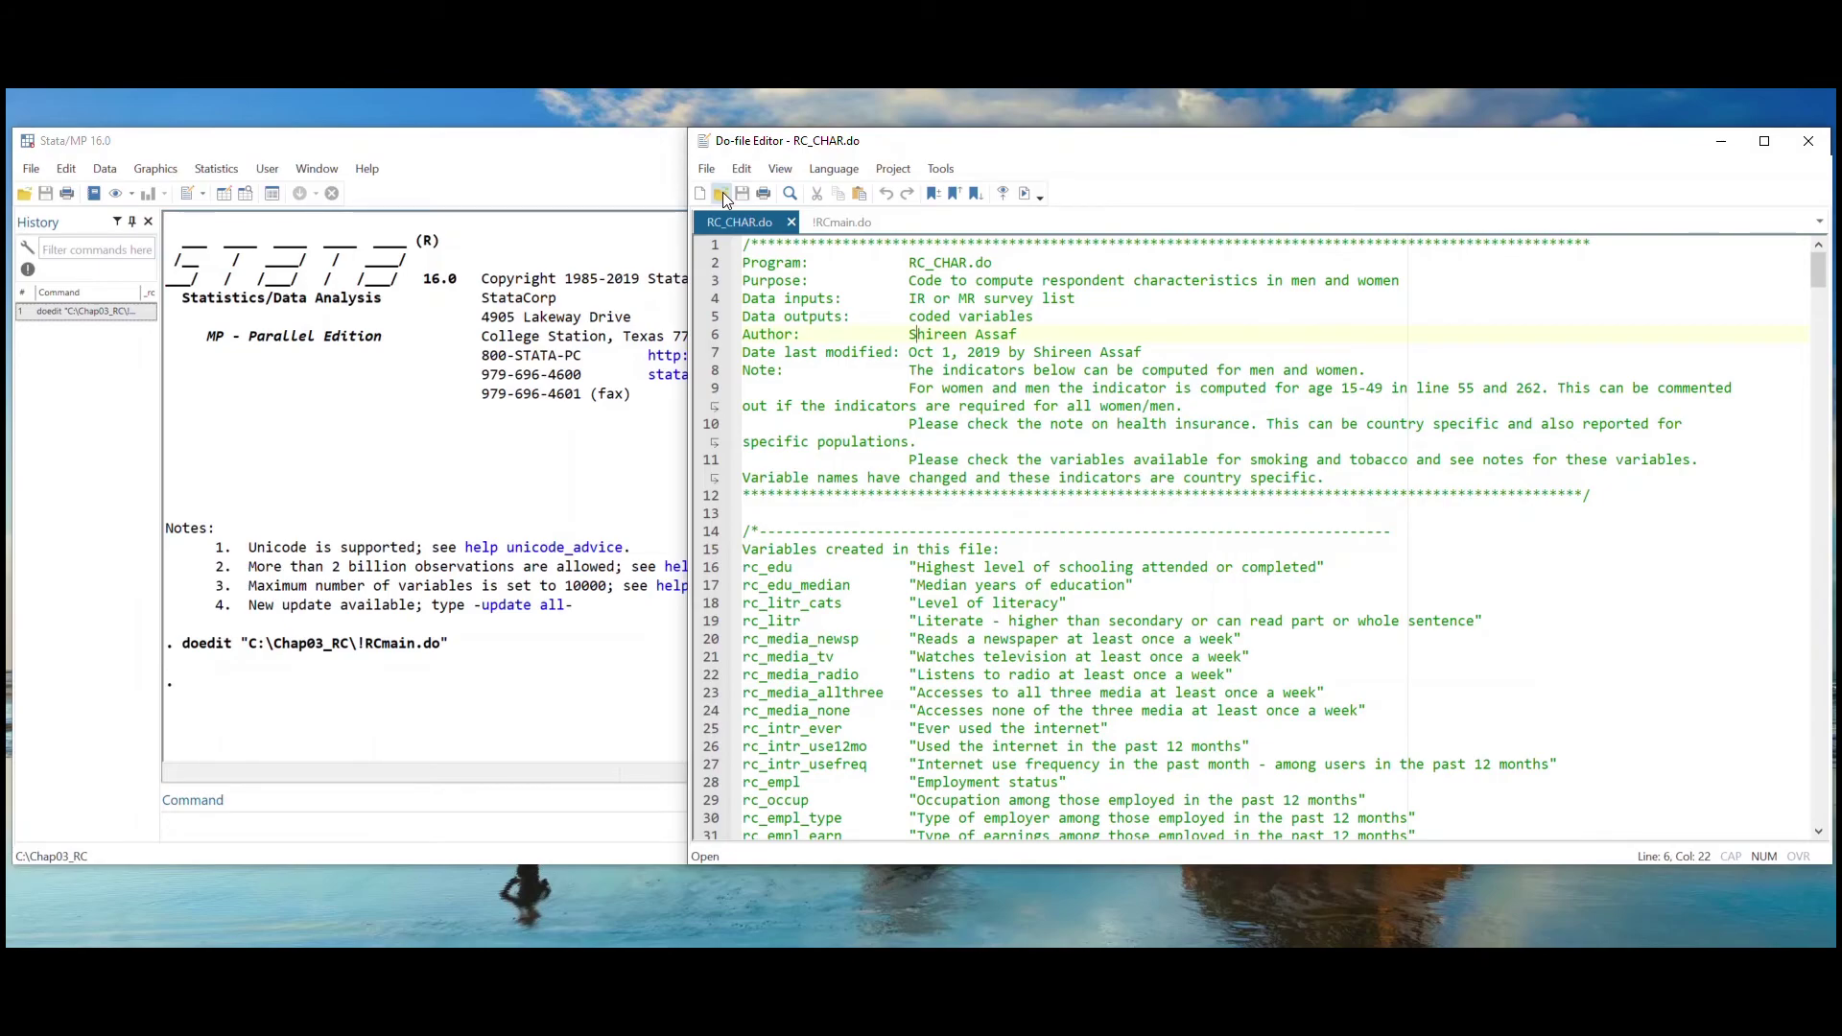
# Open RC_tables.do and highlight lines 7–19 listing its twelve Excel output tables.
pyautogui.click(722, 192)
pyautogui.click(1305, 407)
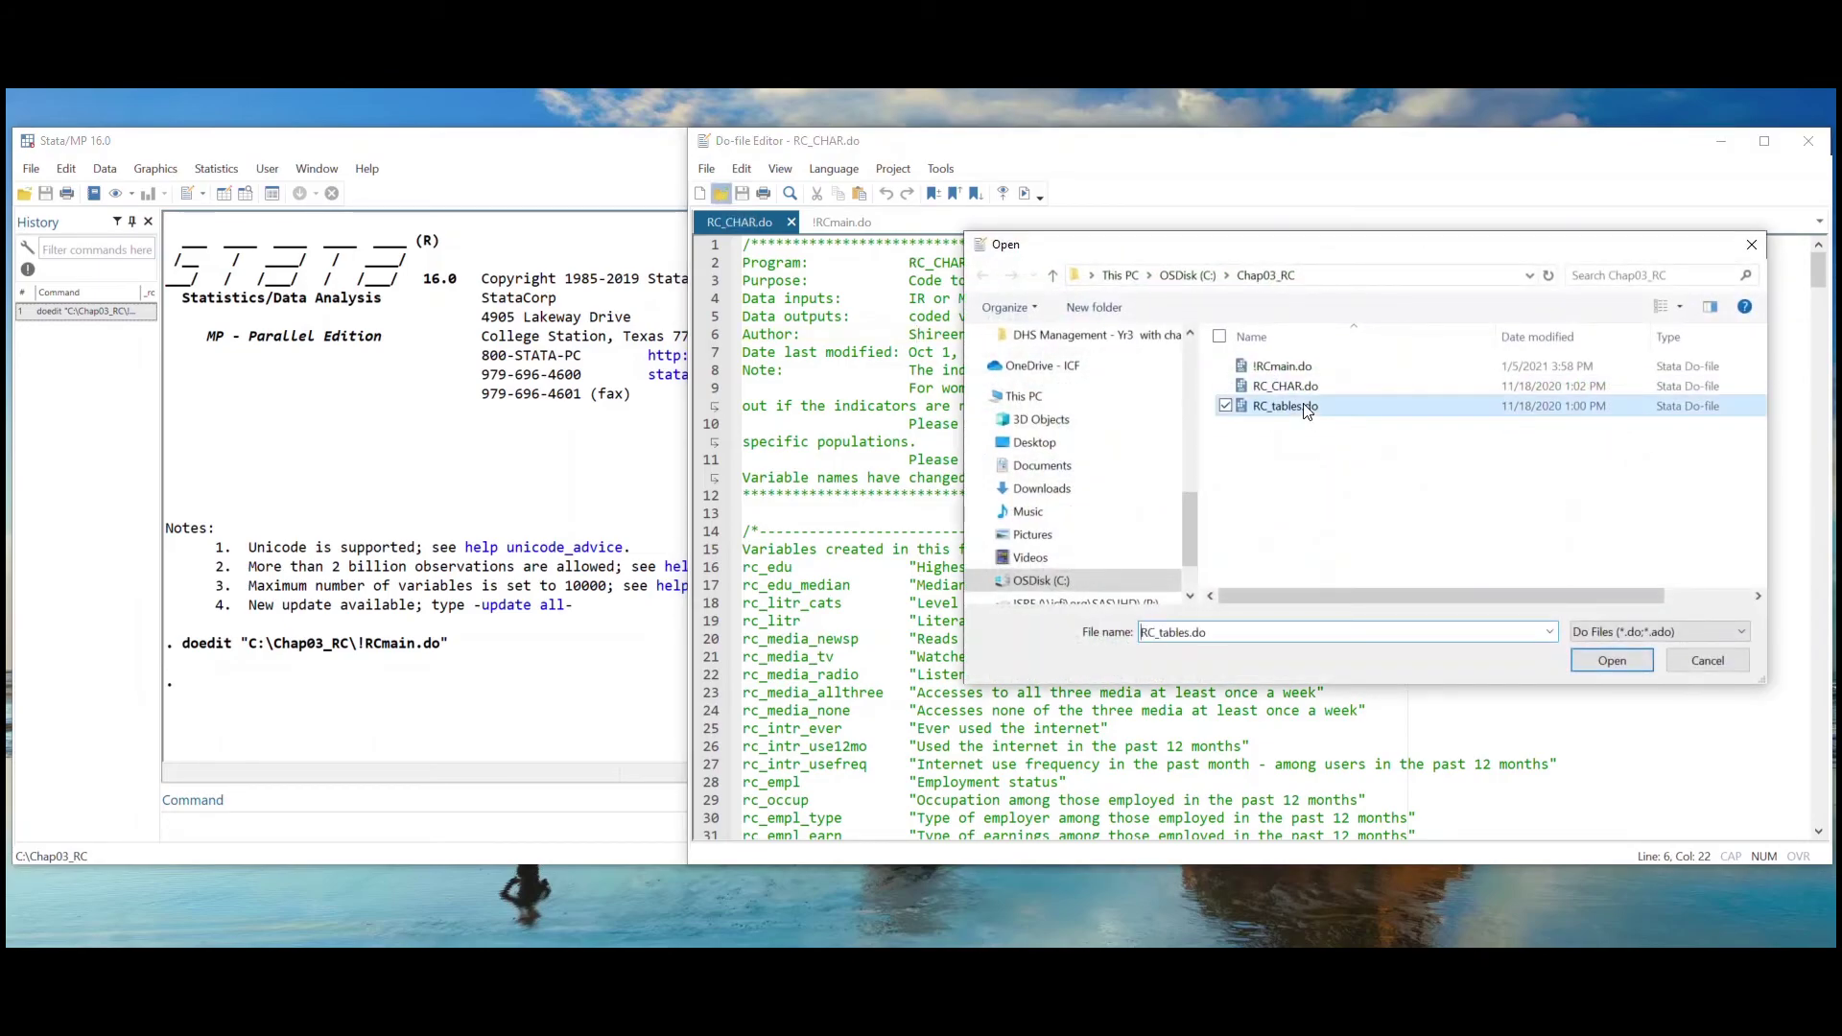
pyautogui.click(1598, 660)
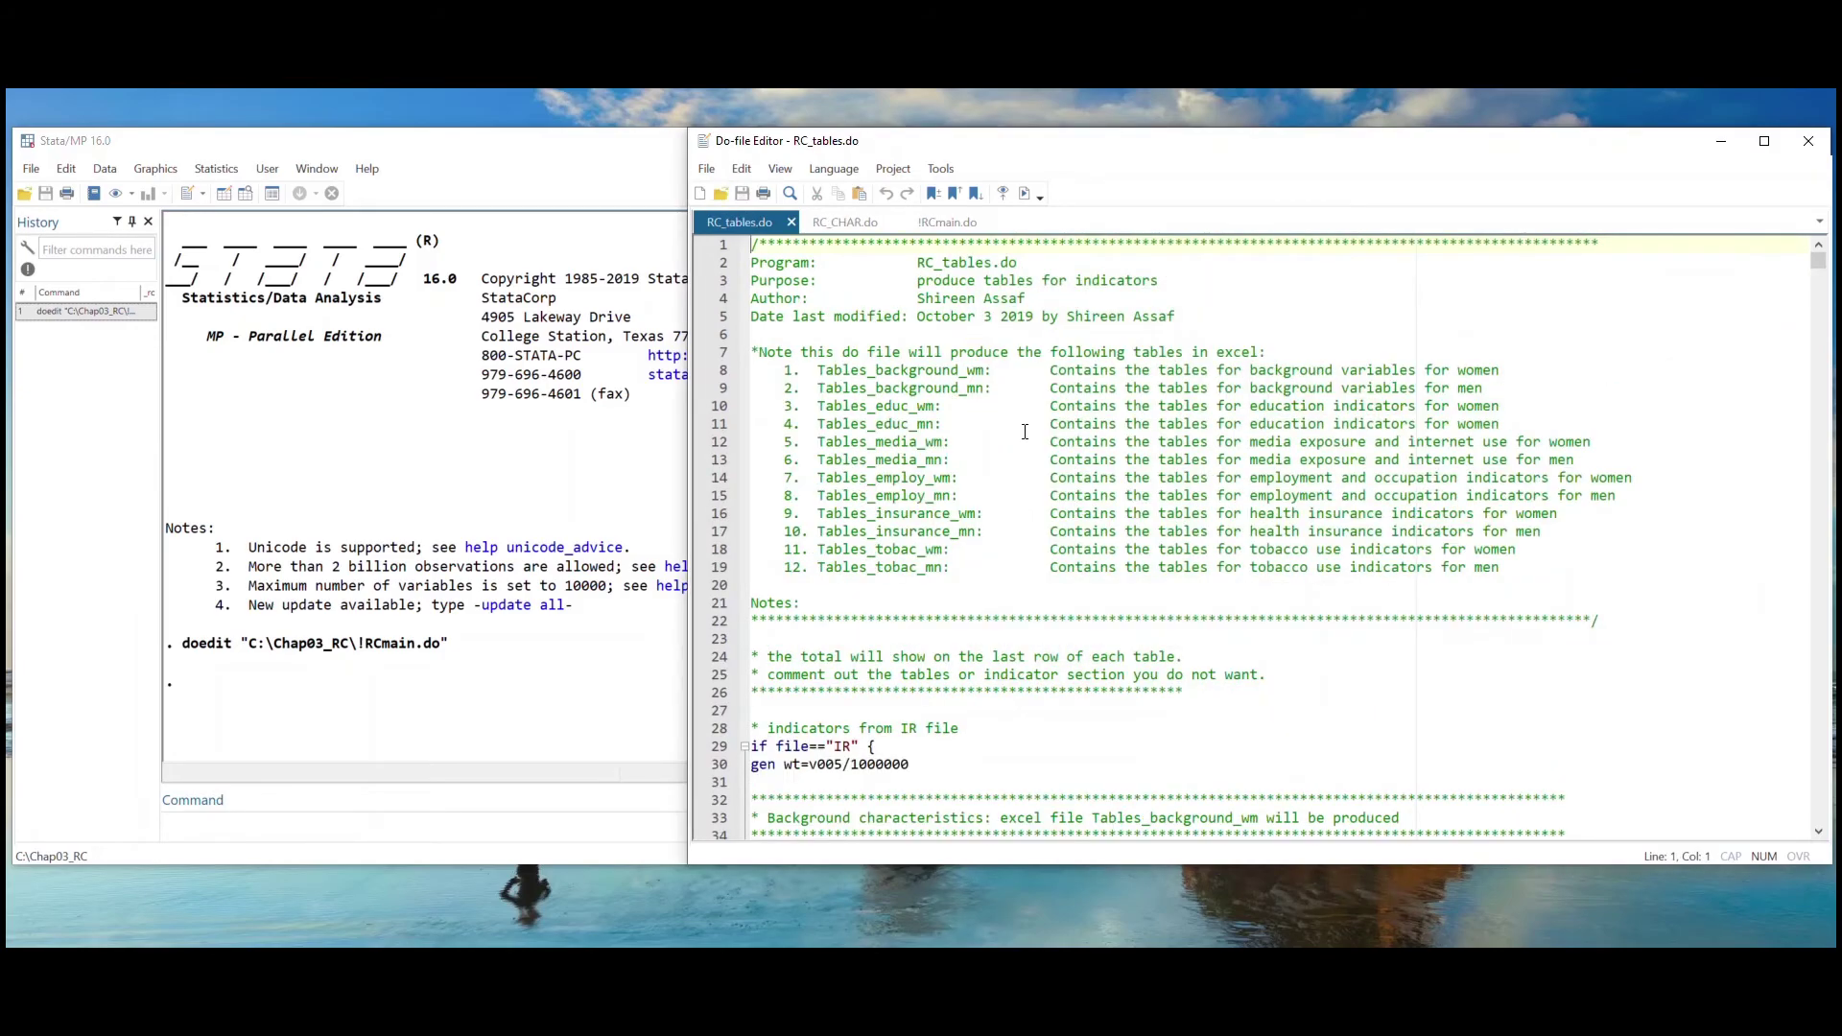
pyautogui.moveTo(753, 352); pyautogui.dragTo(1503, 583)
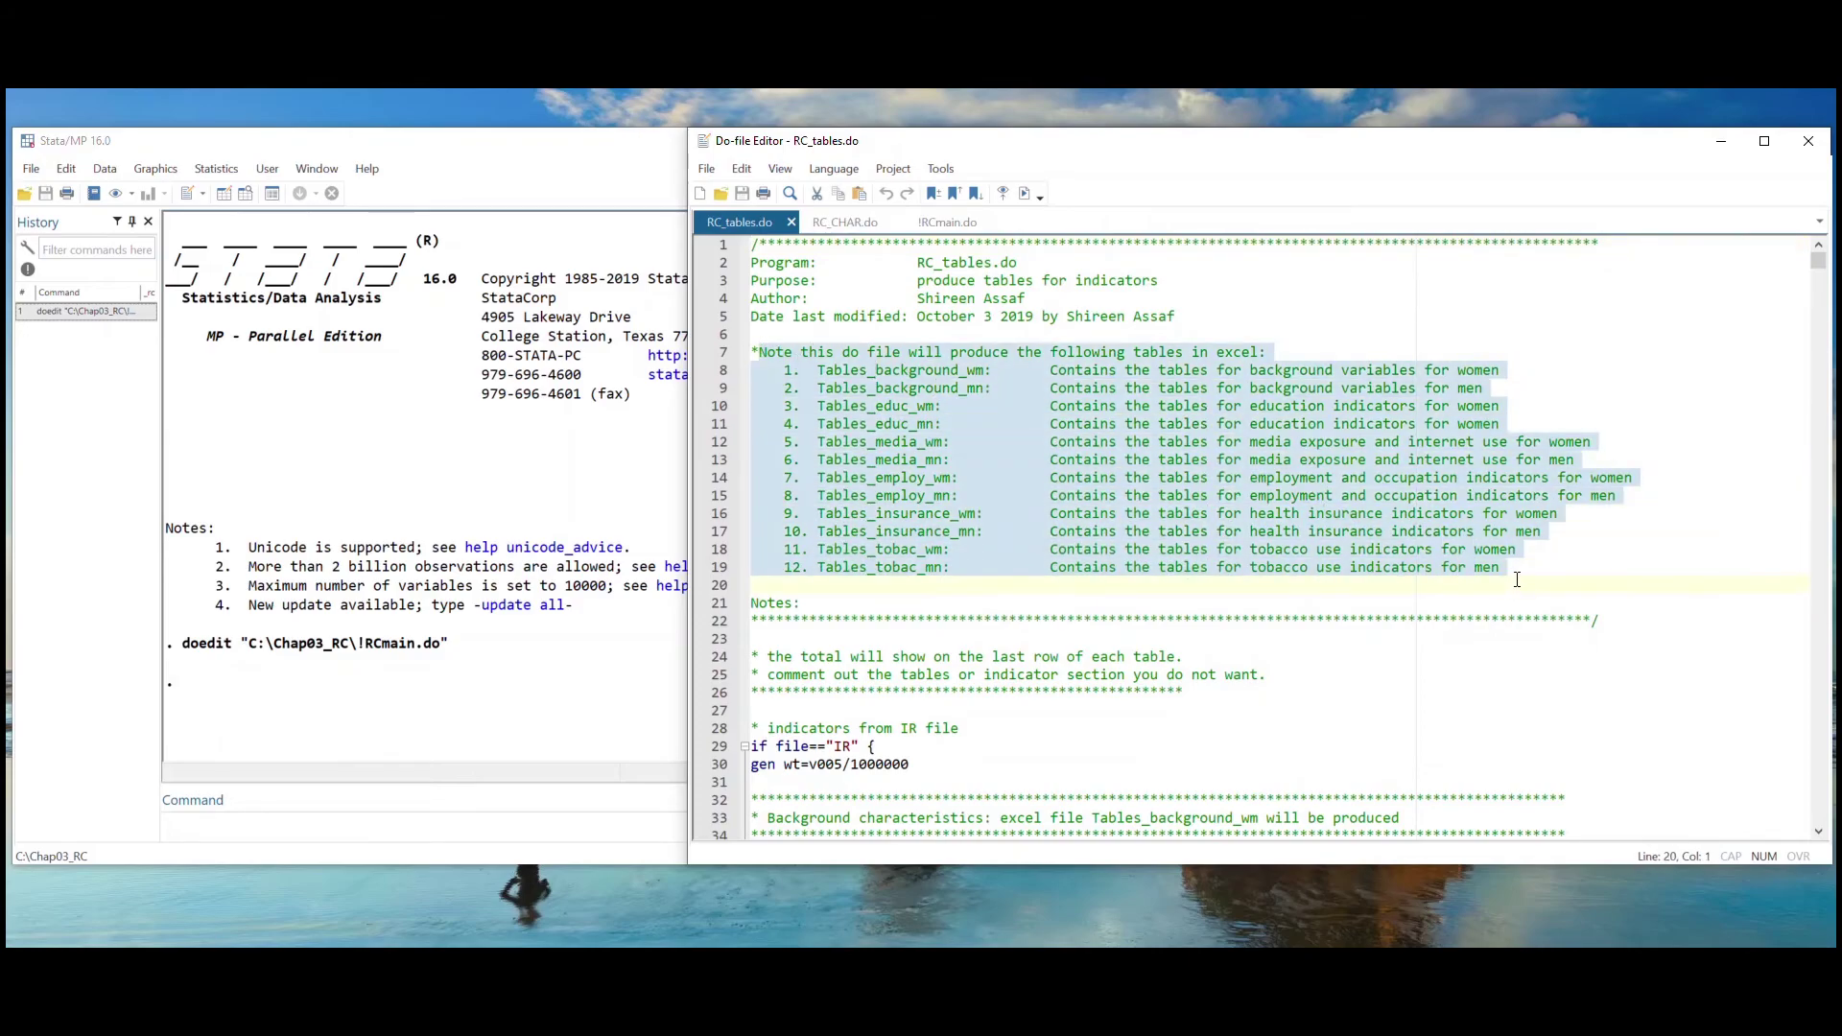